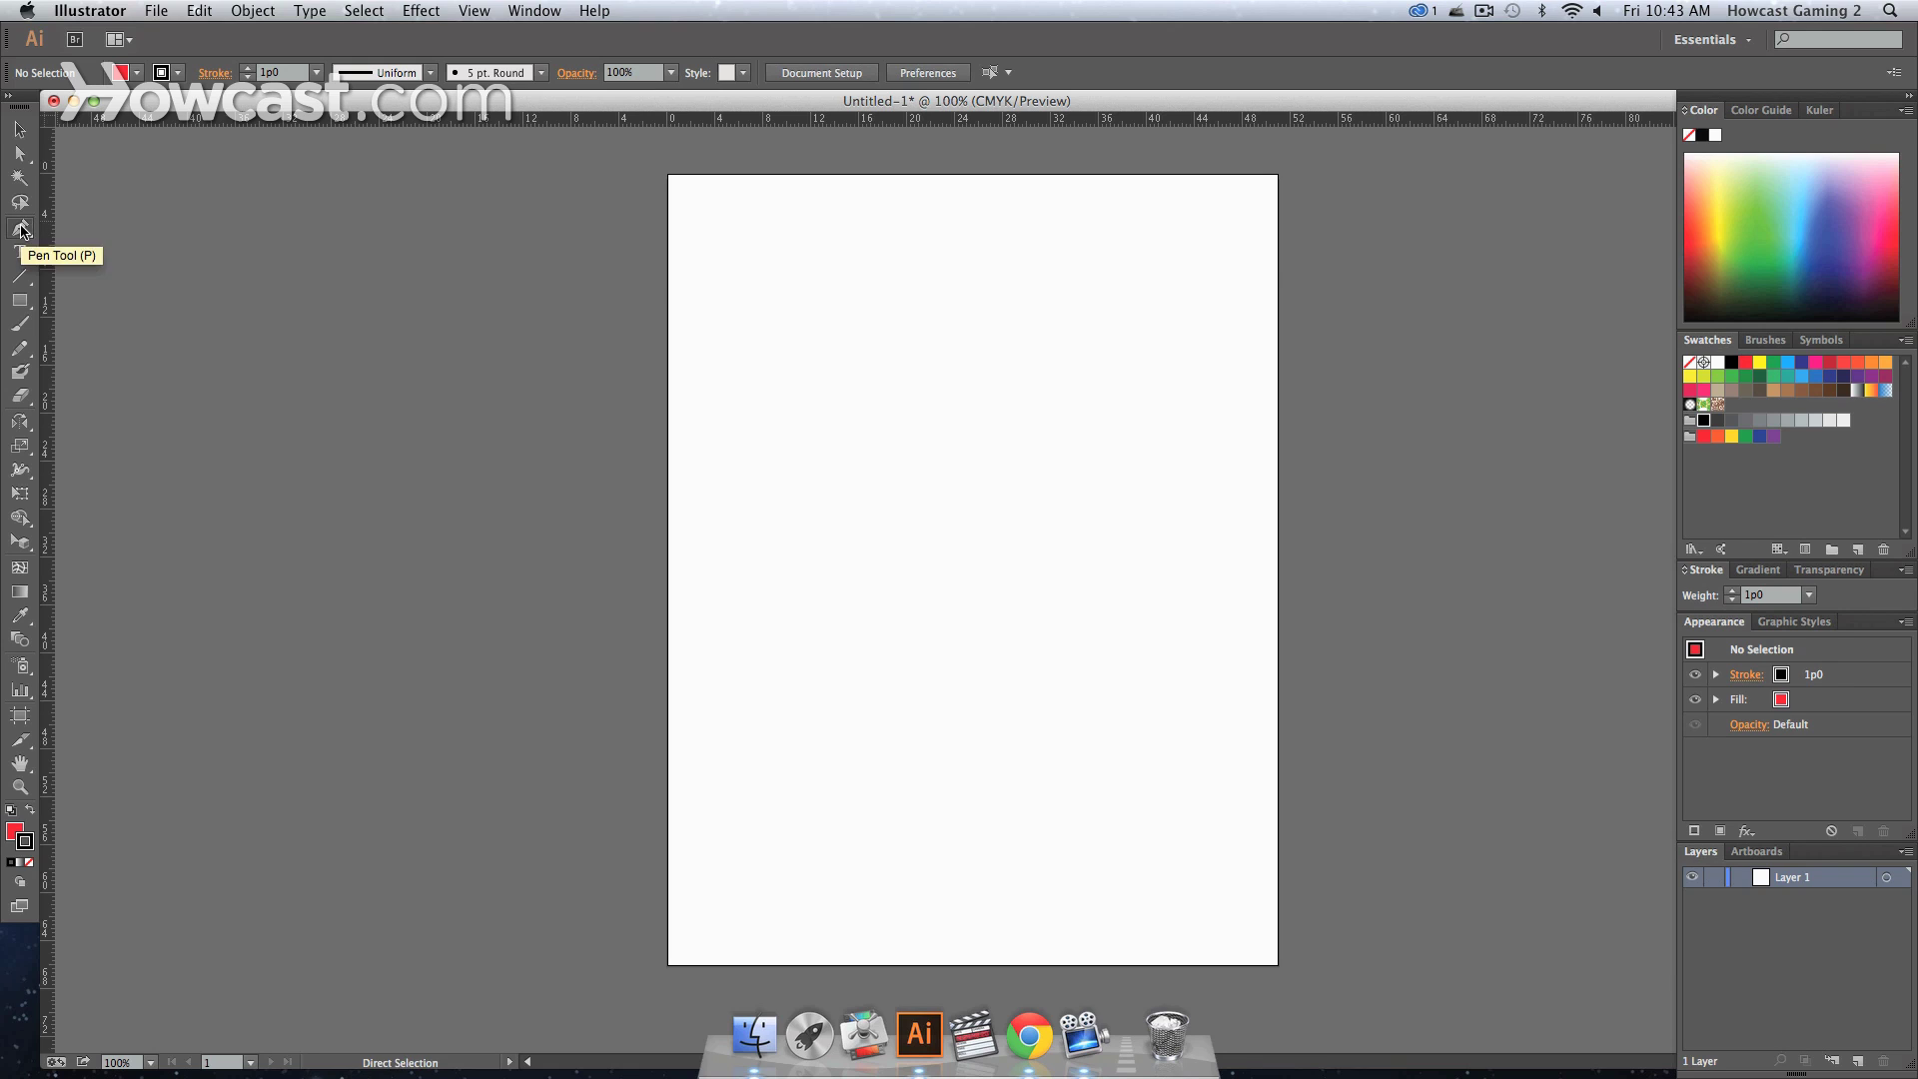
# - Draw a two-segment bent line with the Pen tool
pyautogui.click(21, 228)
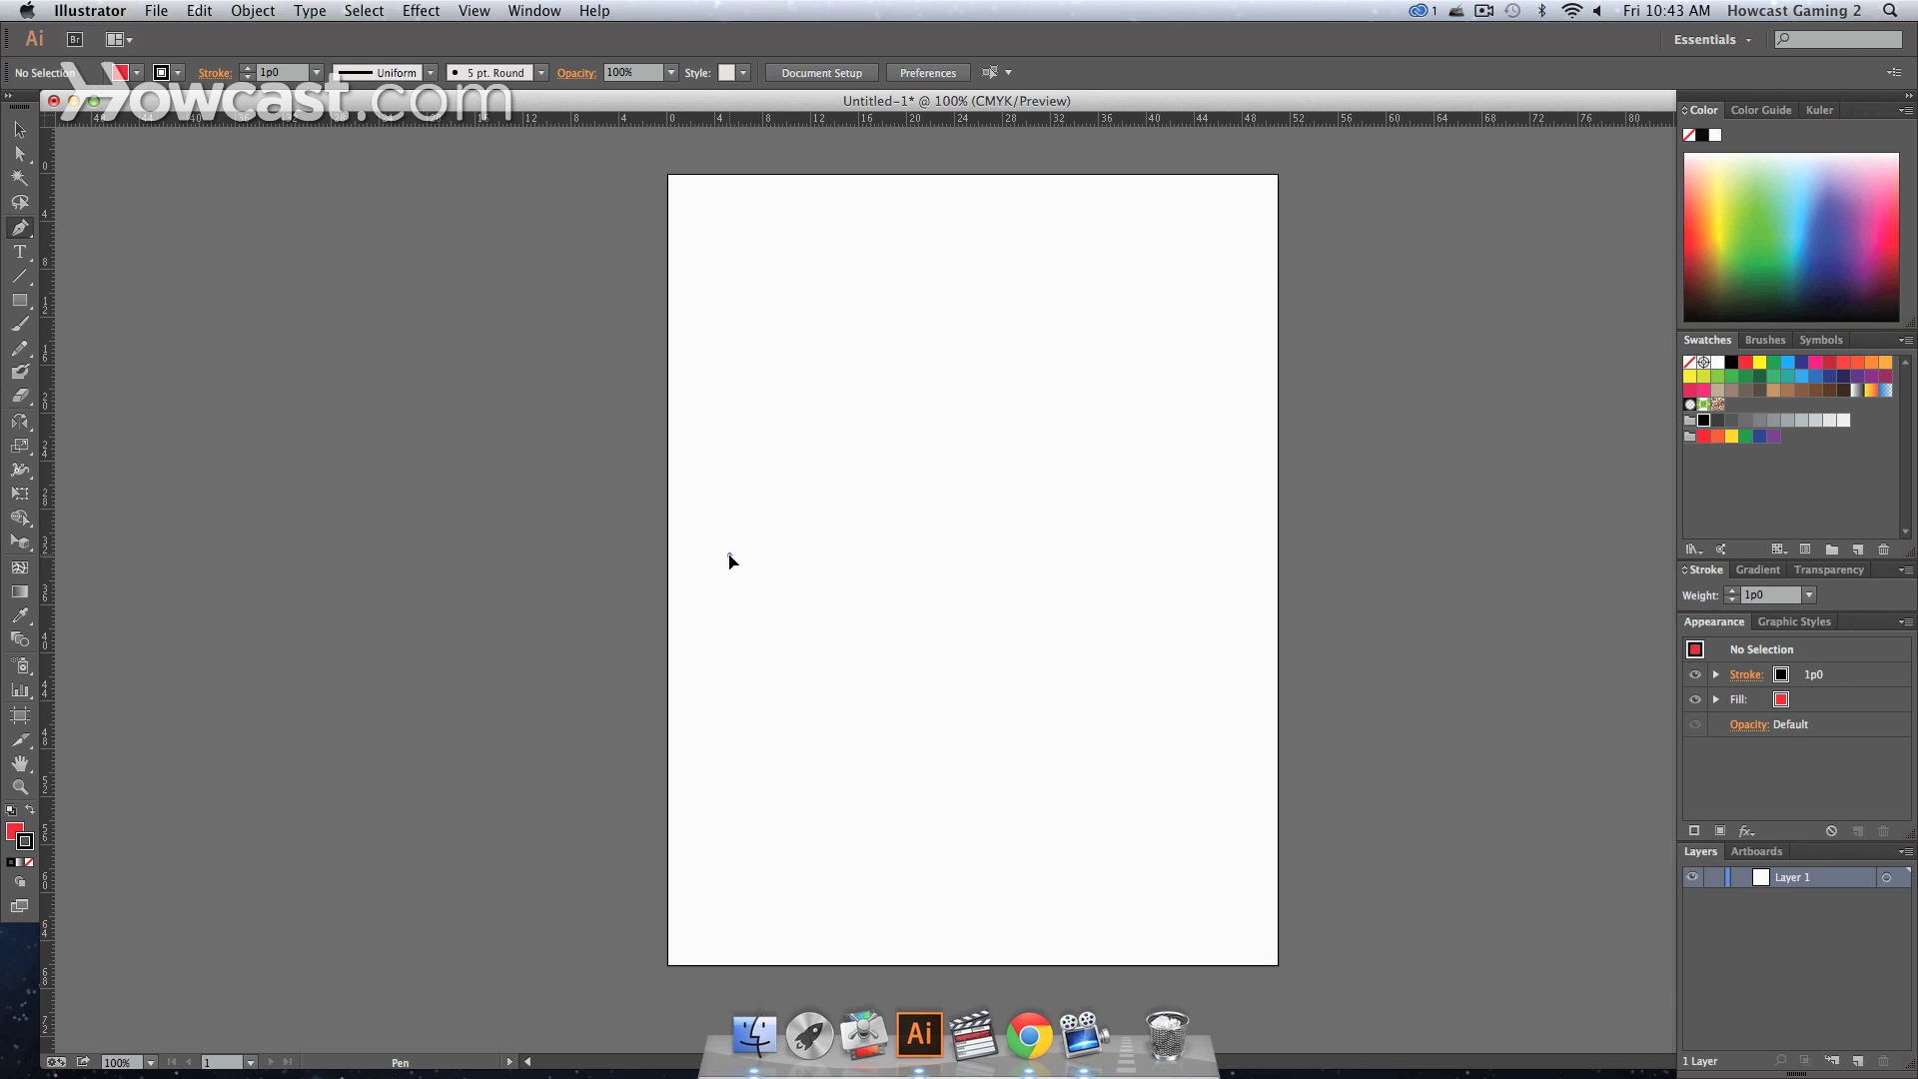
pyautogui.click(1049, 470)
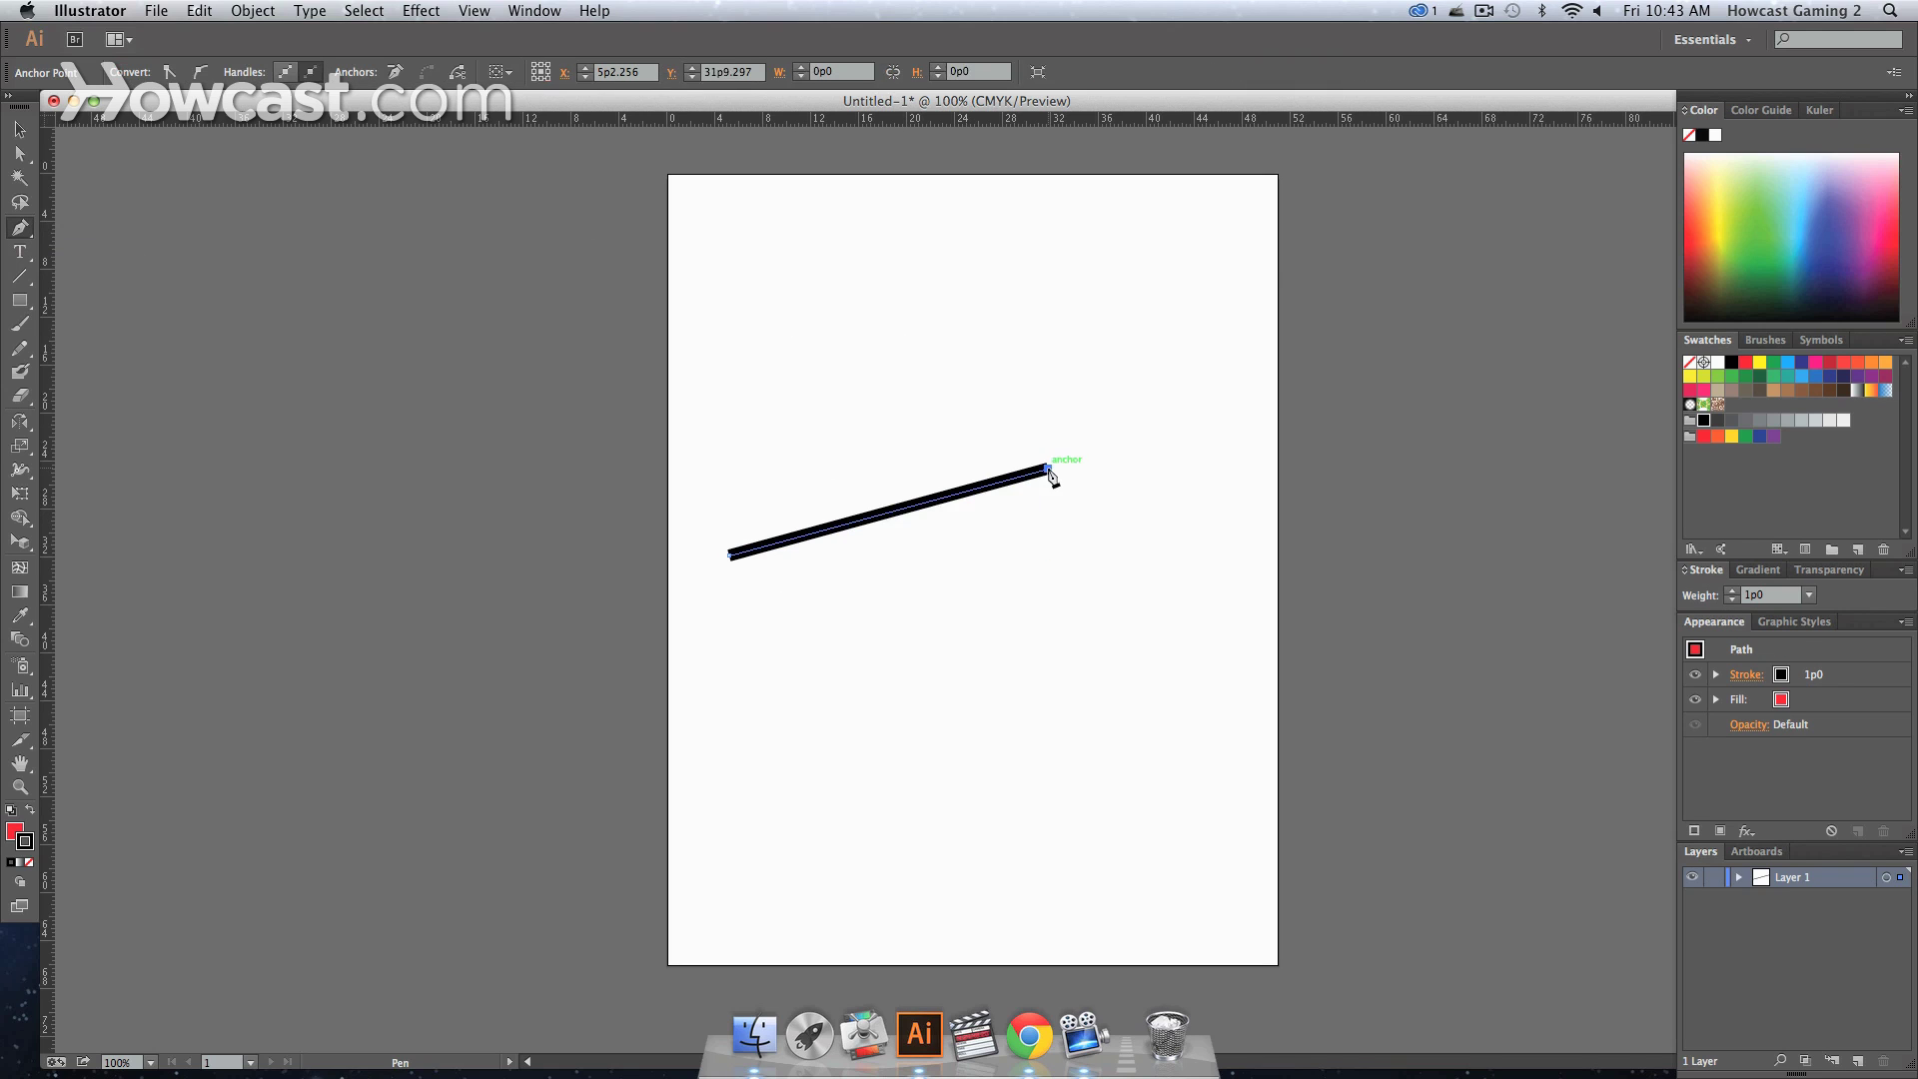
pyautogui.click(1145, 525)
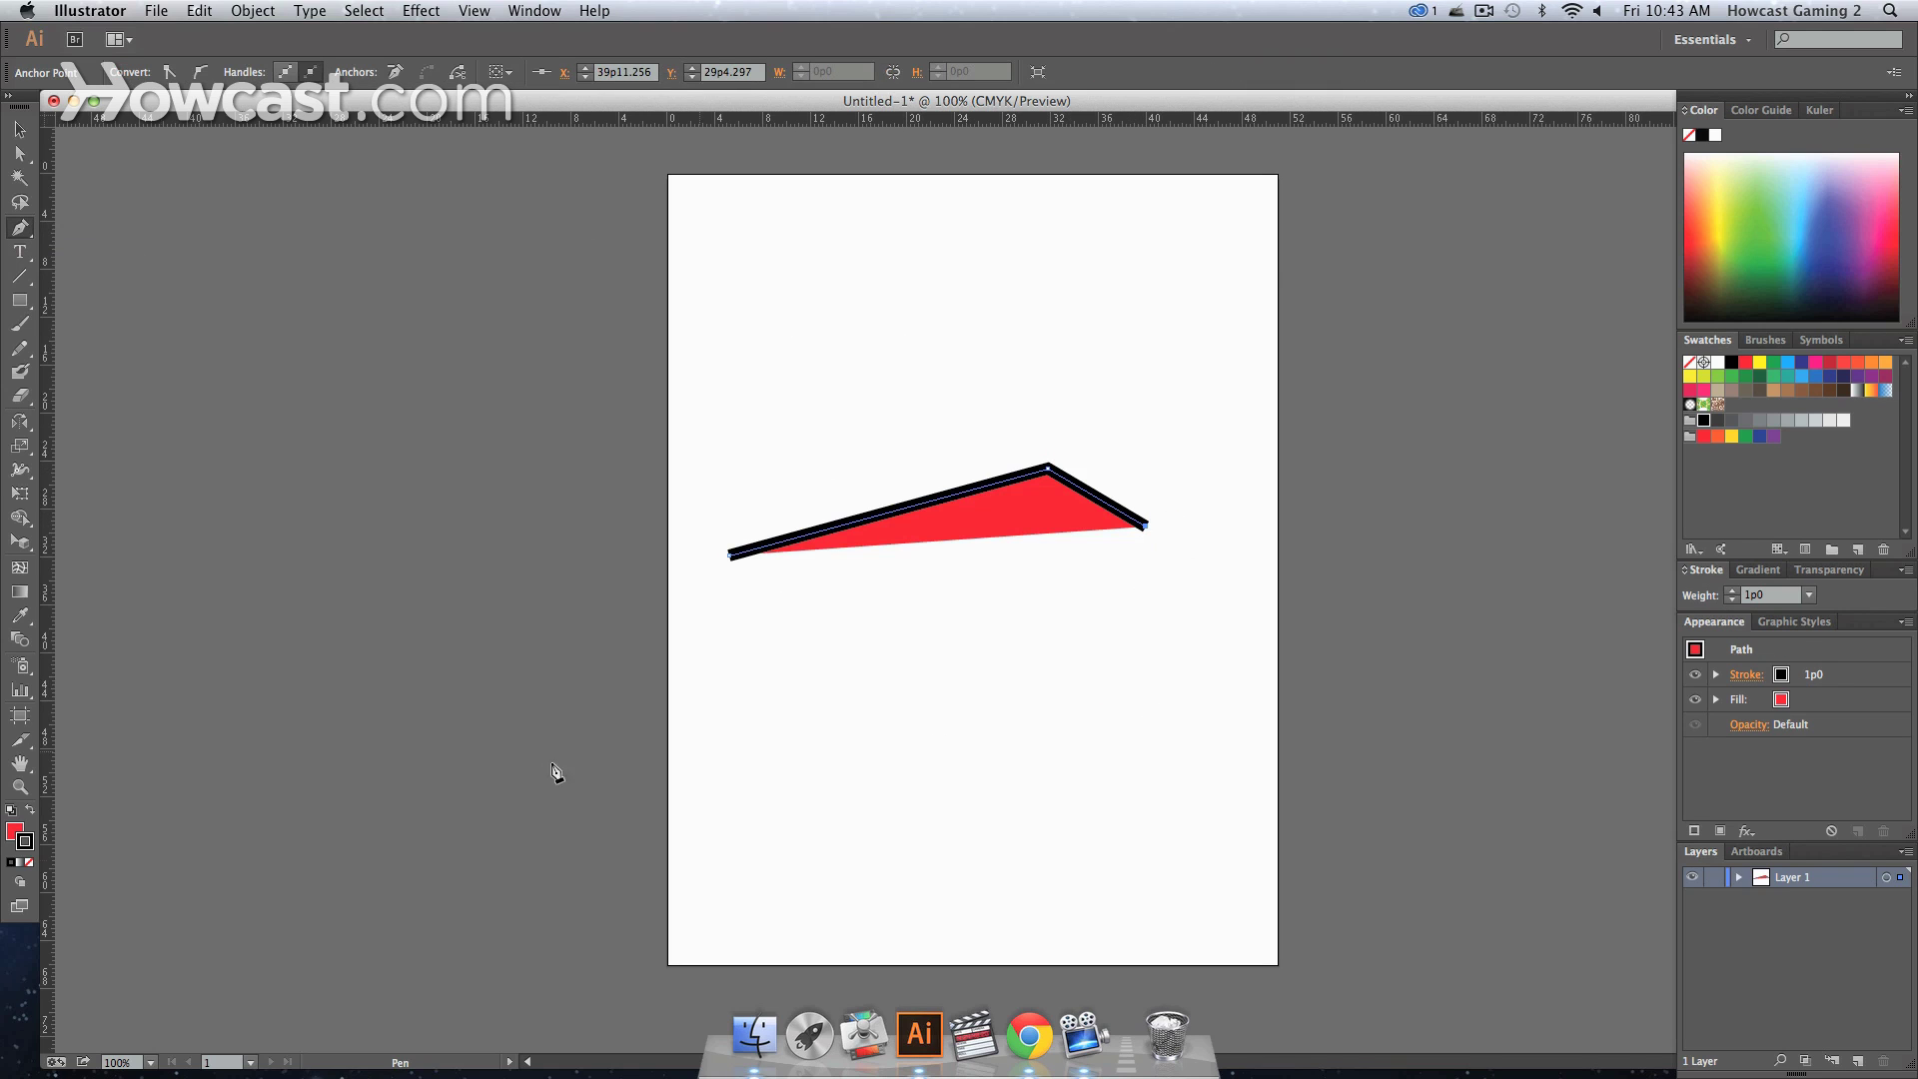
# - Set the line's fill to None and drag its end anchor up and right
pyautogui.click(29, 865)
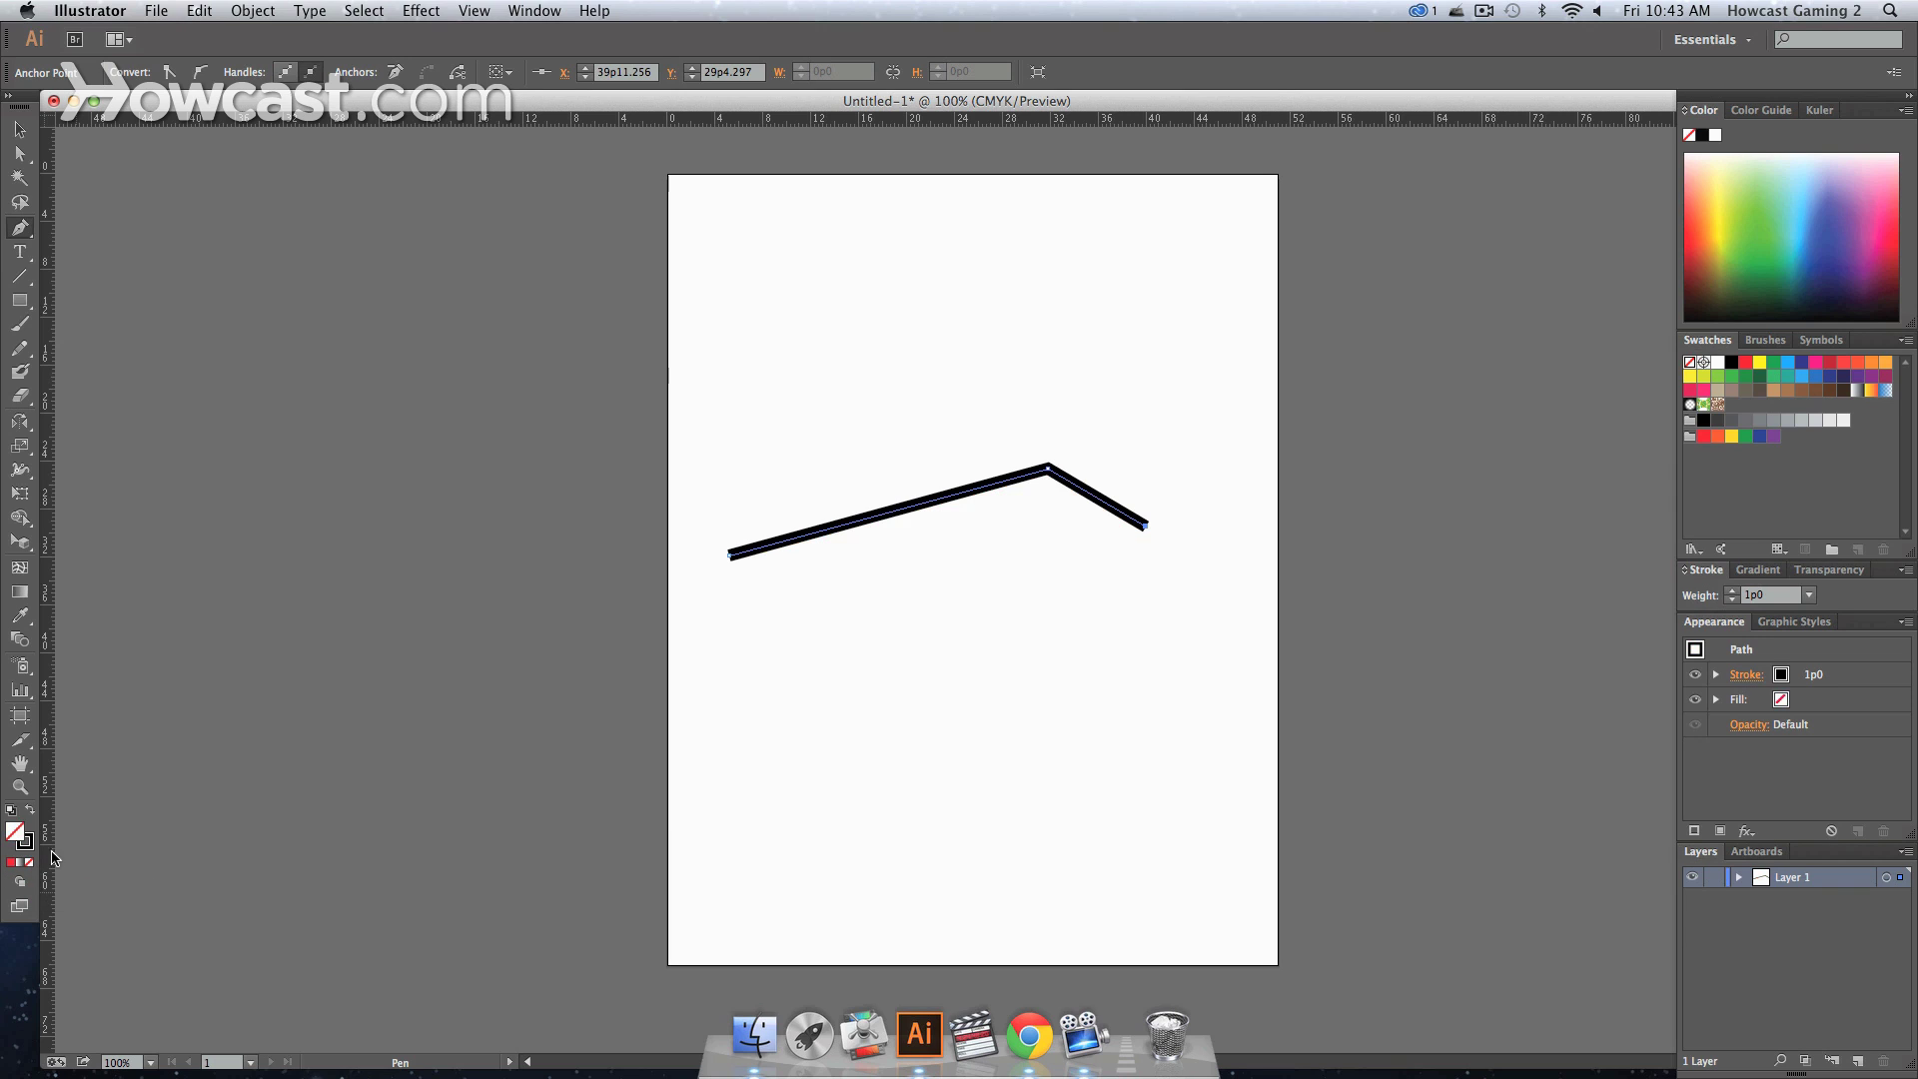
pyautogui.press('a')
pyautogui.moveTo(1144, 532); pyautogui.dragTo(1199, 502)
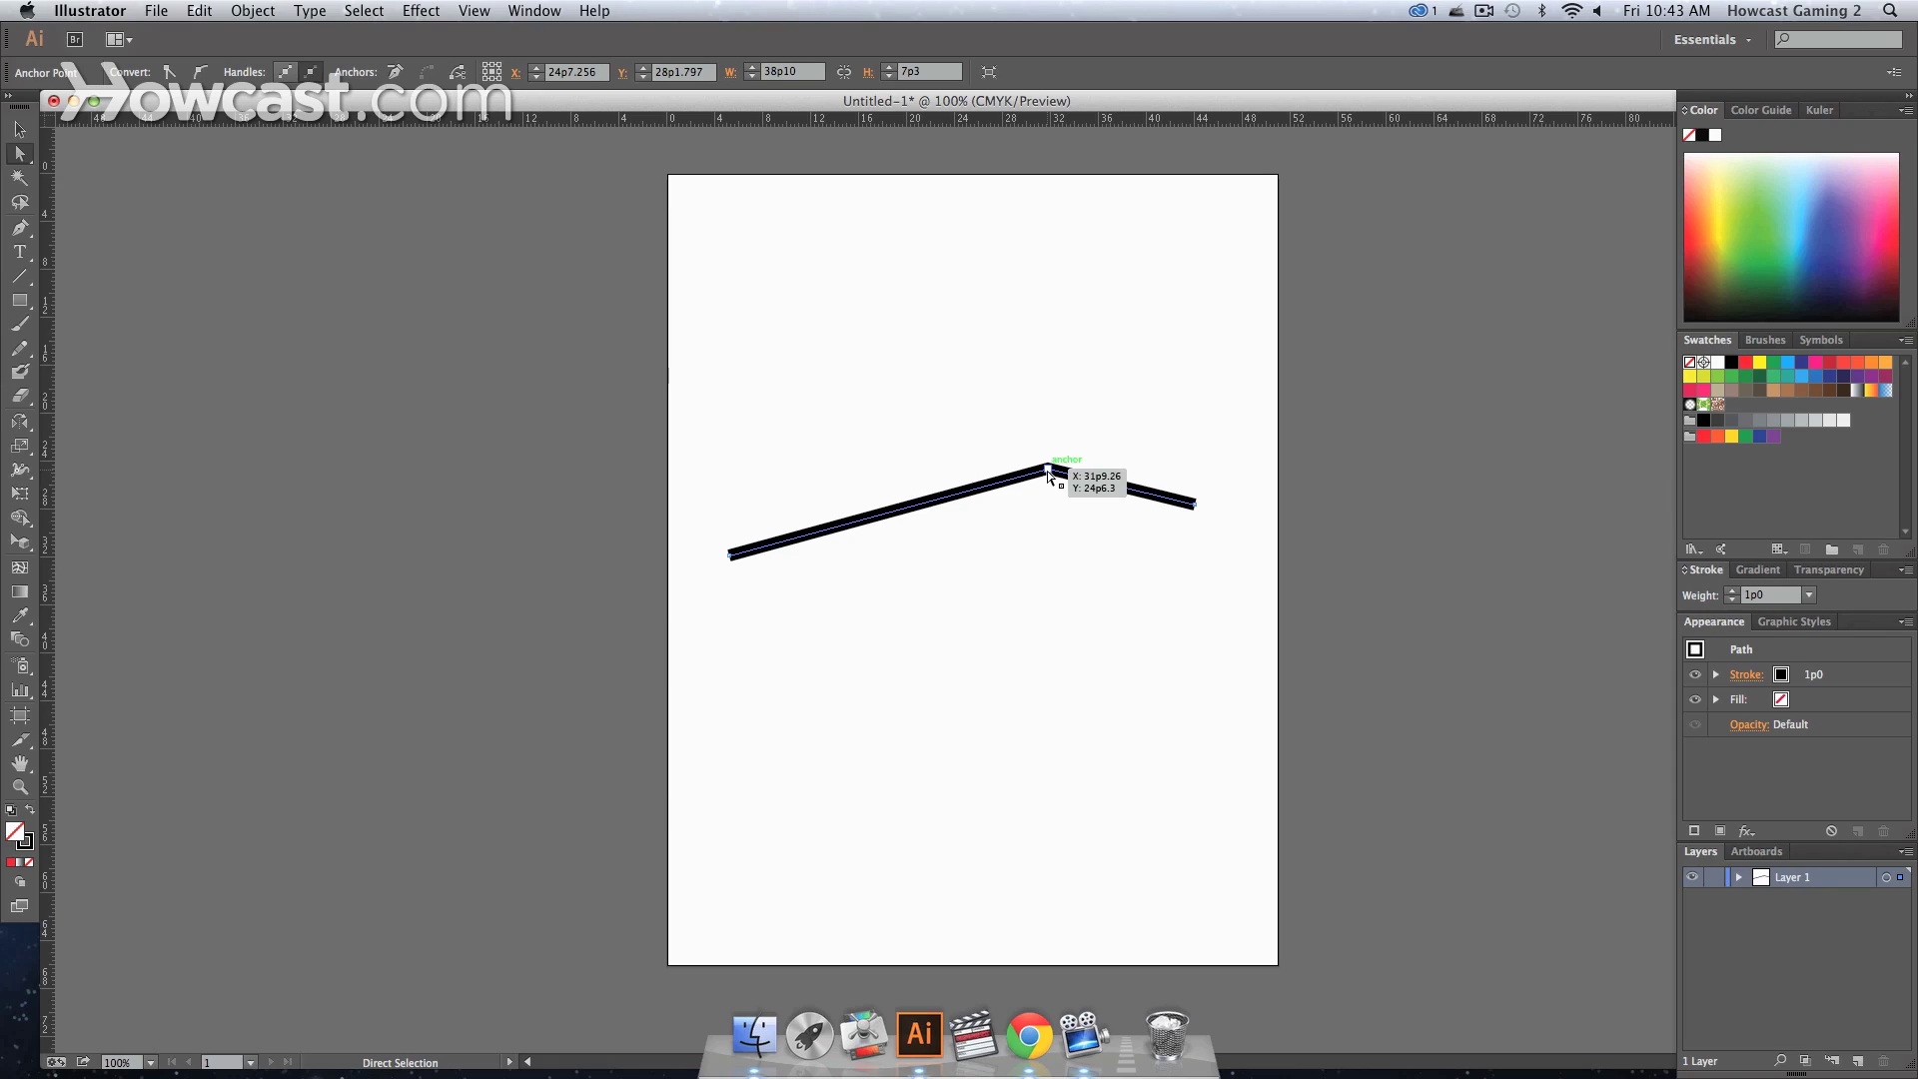
# - Cut the bent line at its corner anchor and angle the two pieces apart
pyautogui.click(1048, 473)
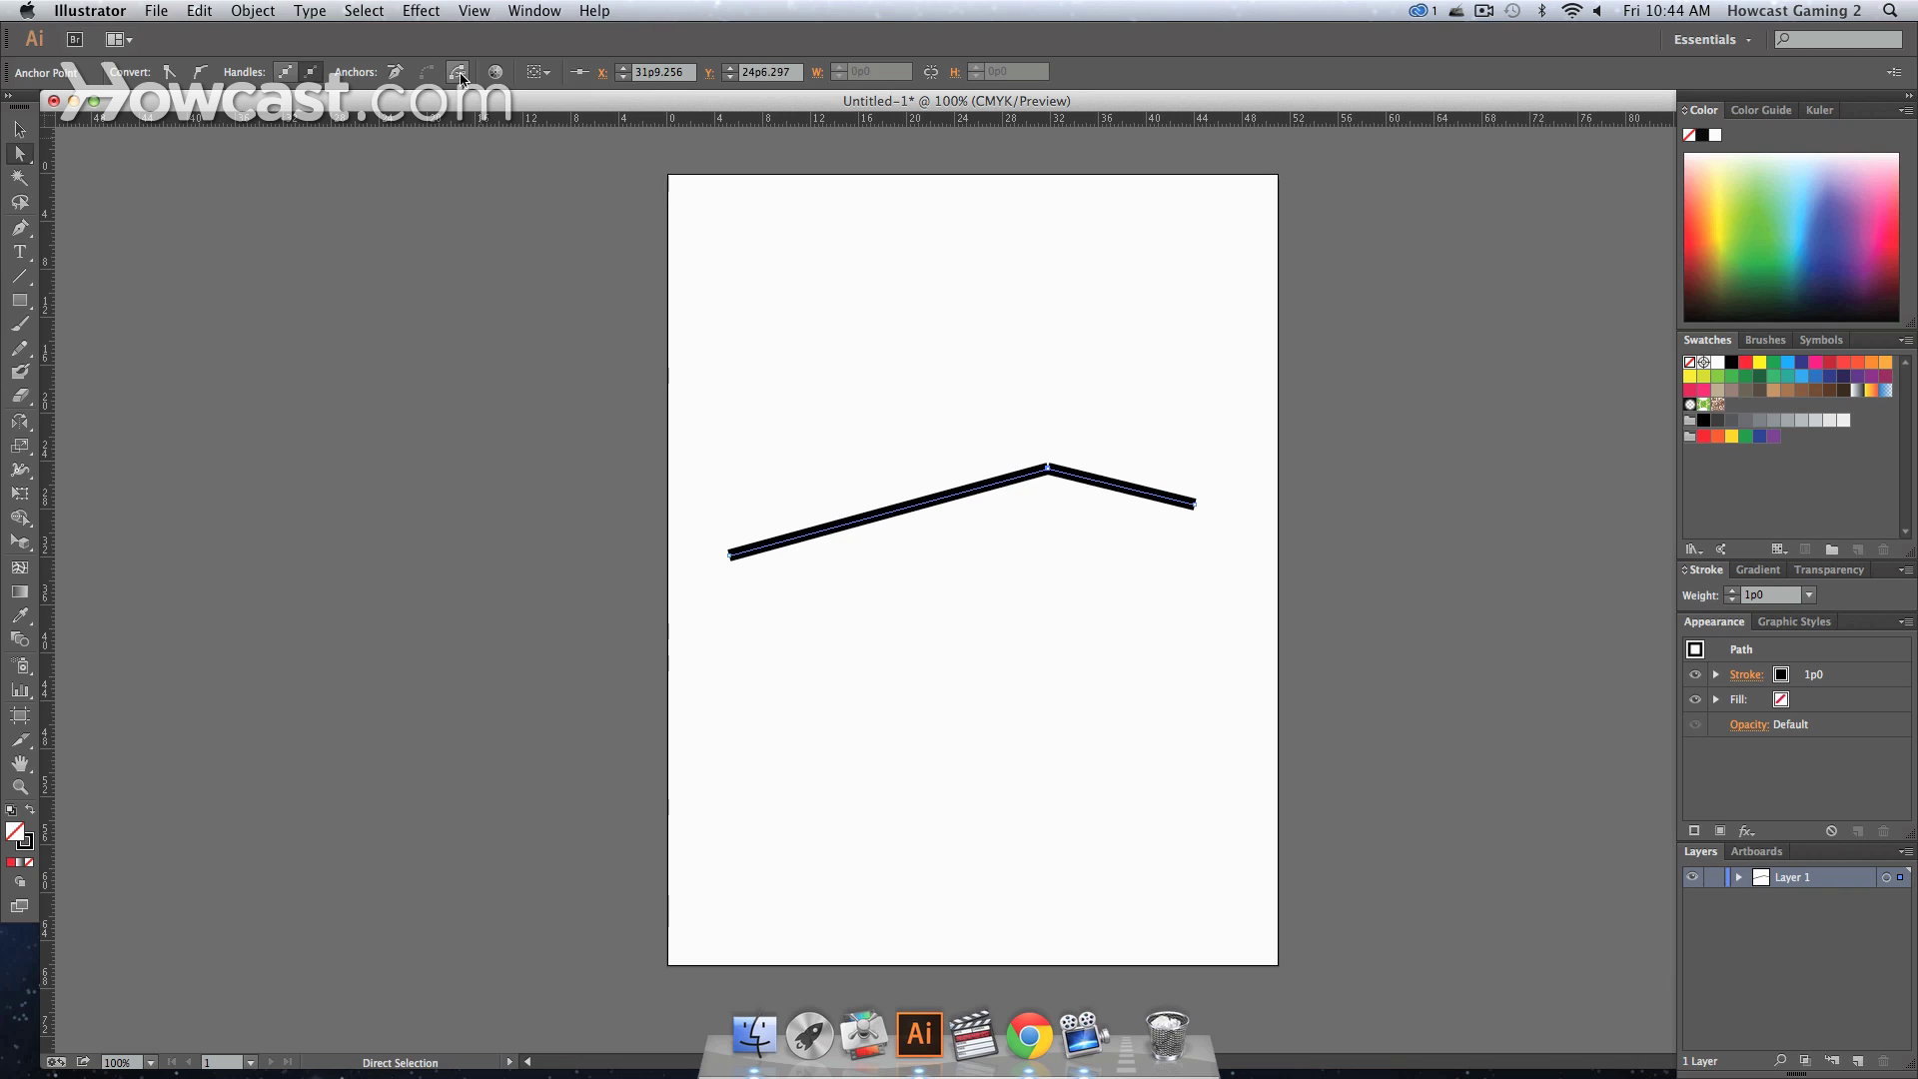
pyautogui.click(1067, 517)
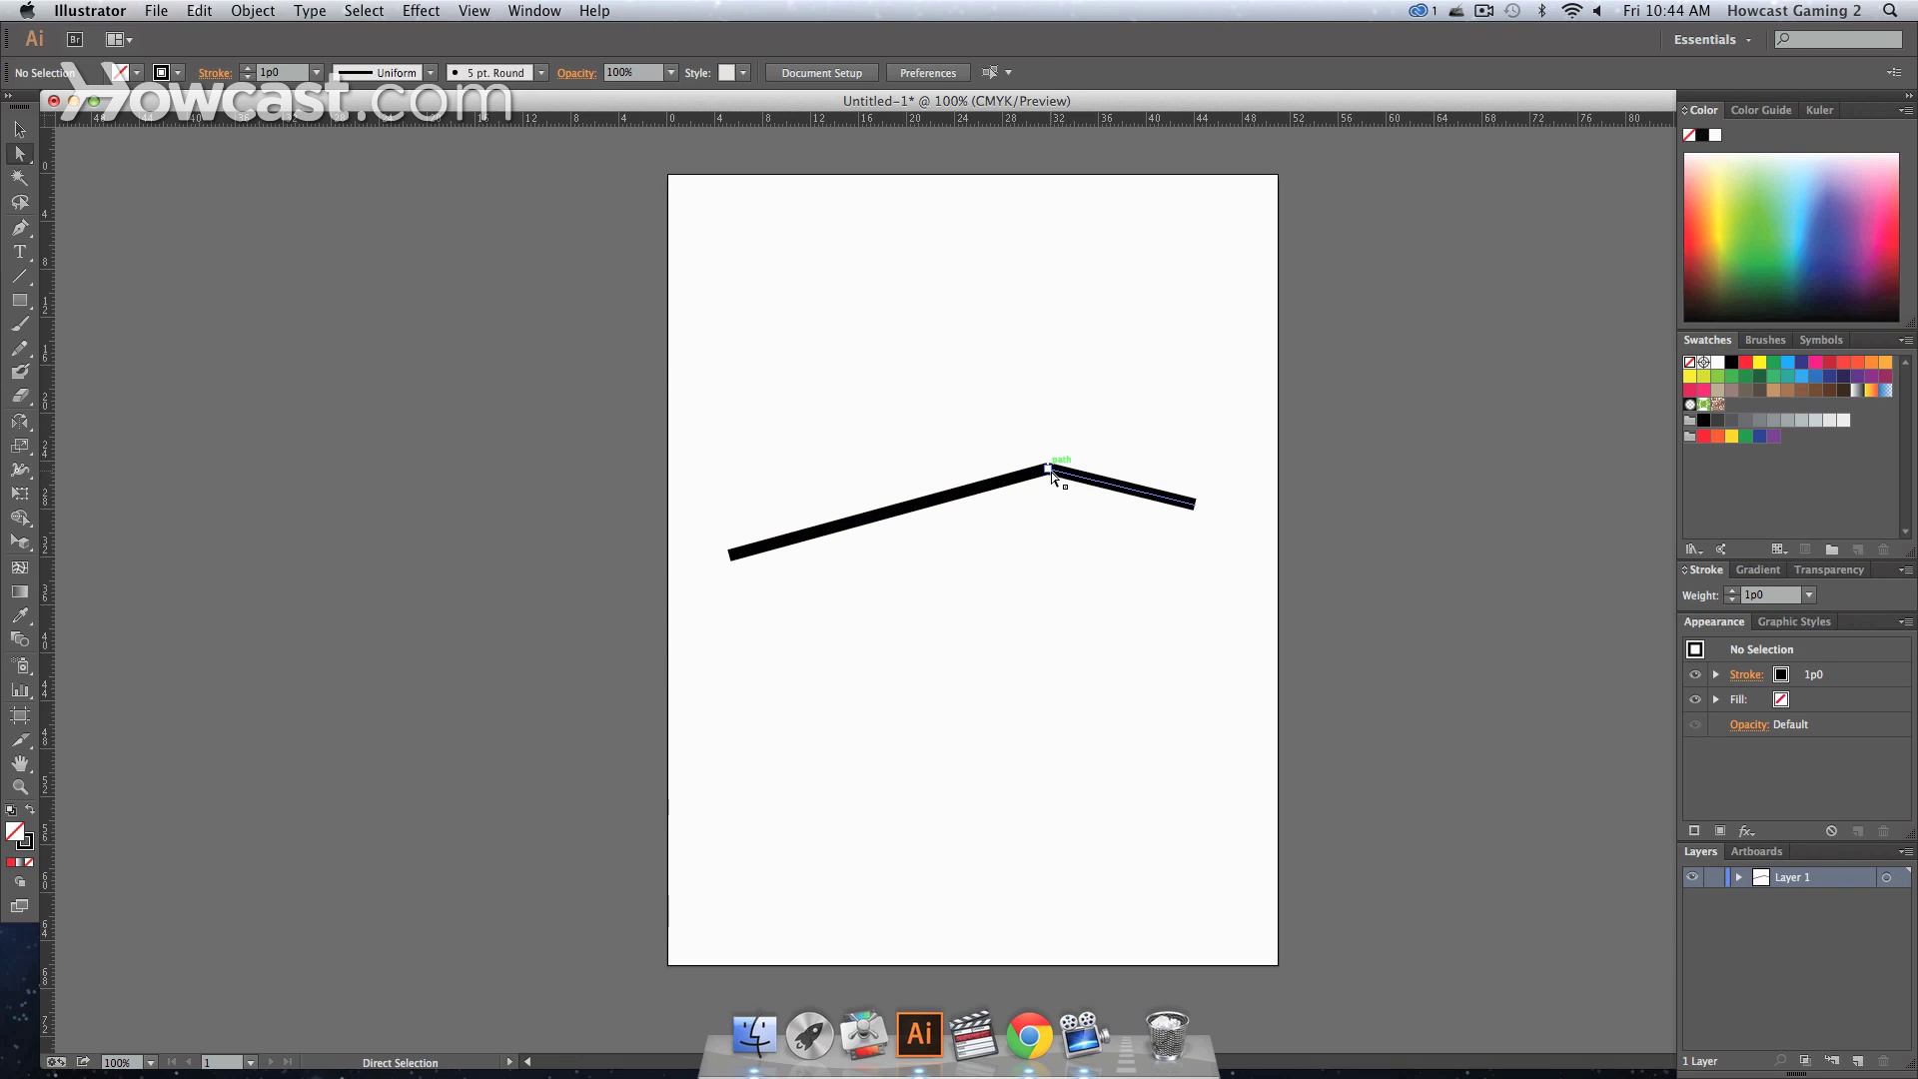
pyautogui.moveTo(1052, 476); pyautogui.dragTo(924, 410)
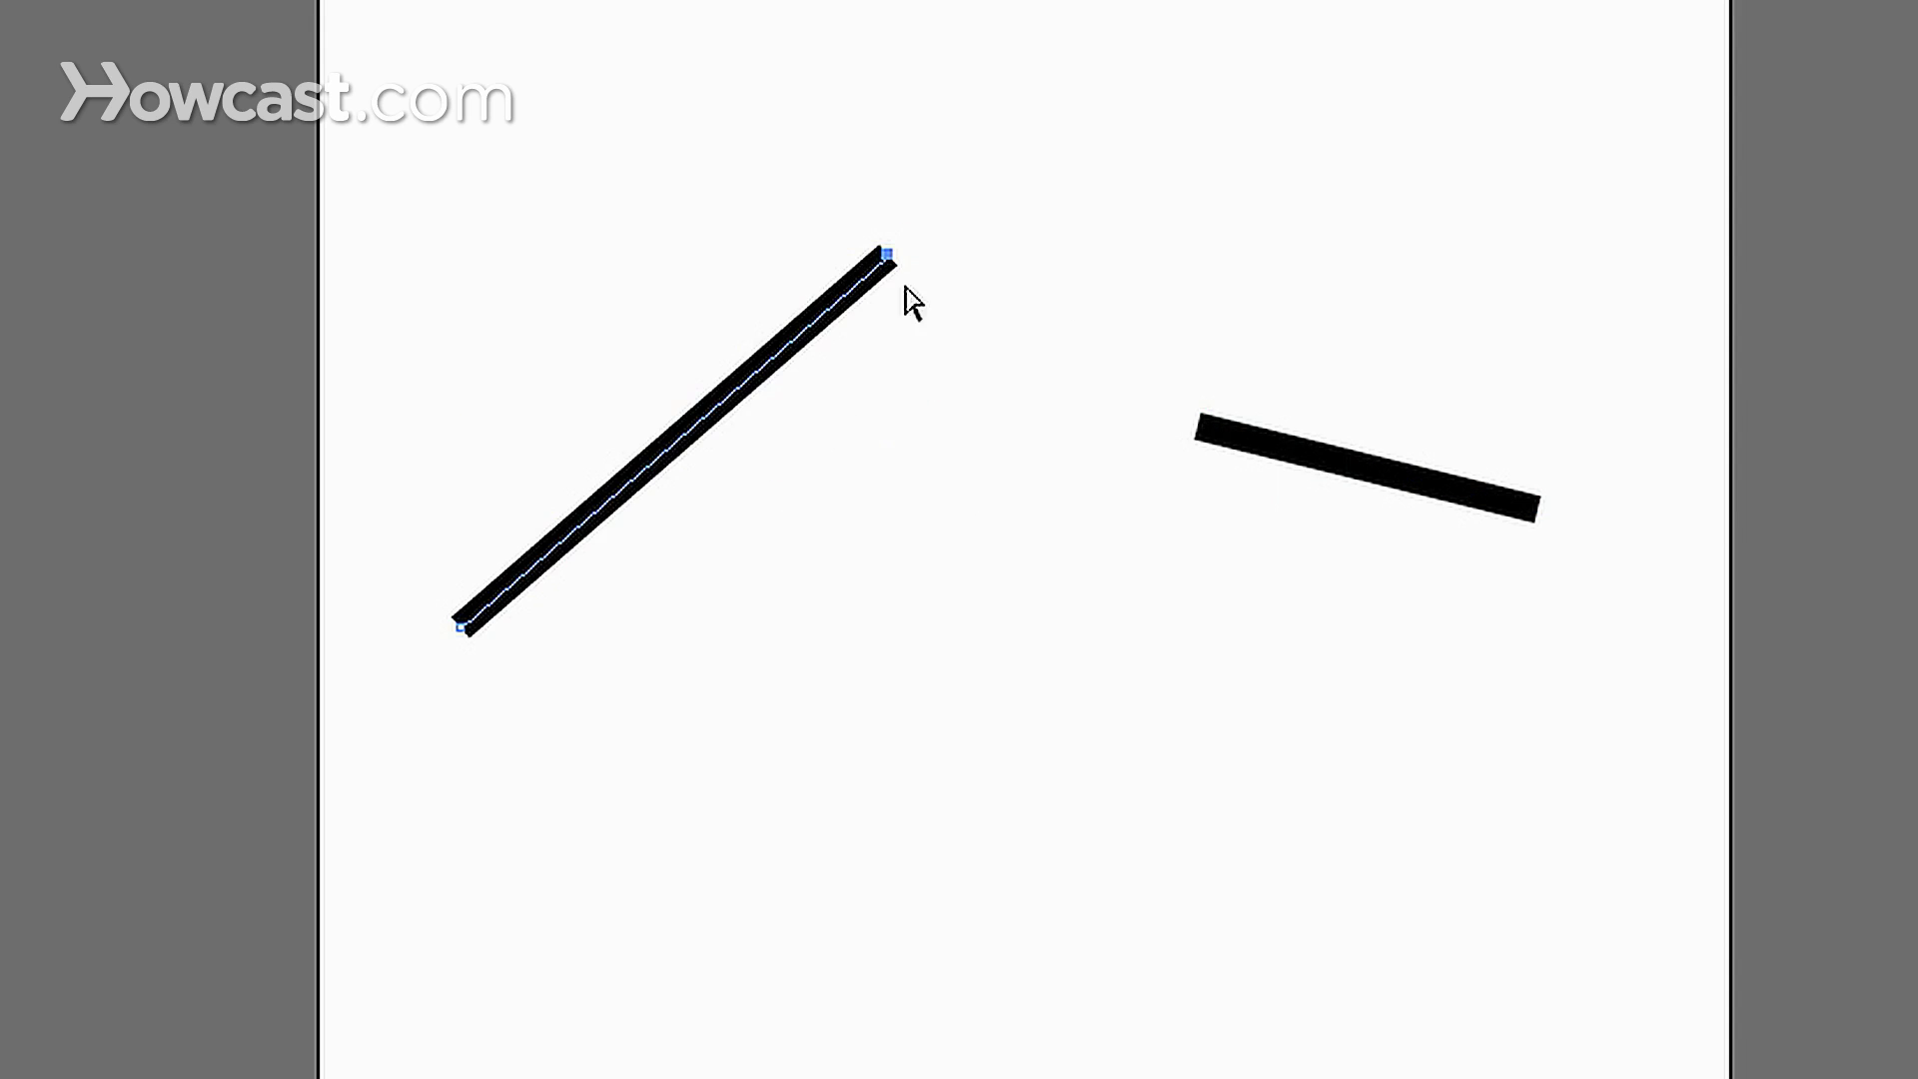
pyautogui.moveTo(1207, 429)
pyautogui.mouseDown()
pyautogui.moveTo(1216, 700)
pyautogui.moveTo(1101, 292)
pyautogui.mouseUp()
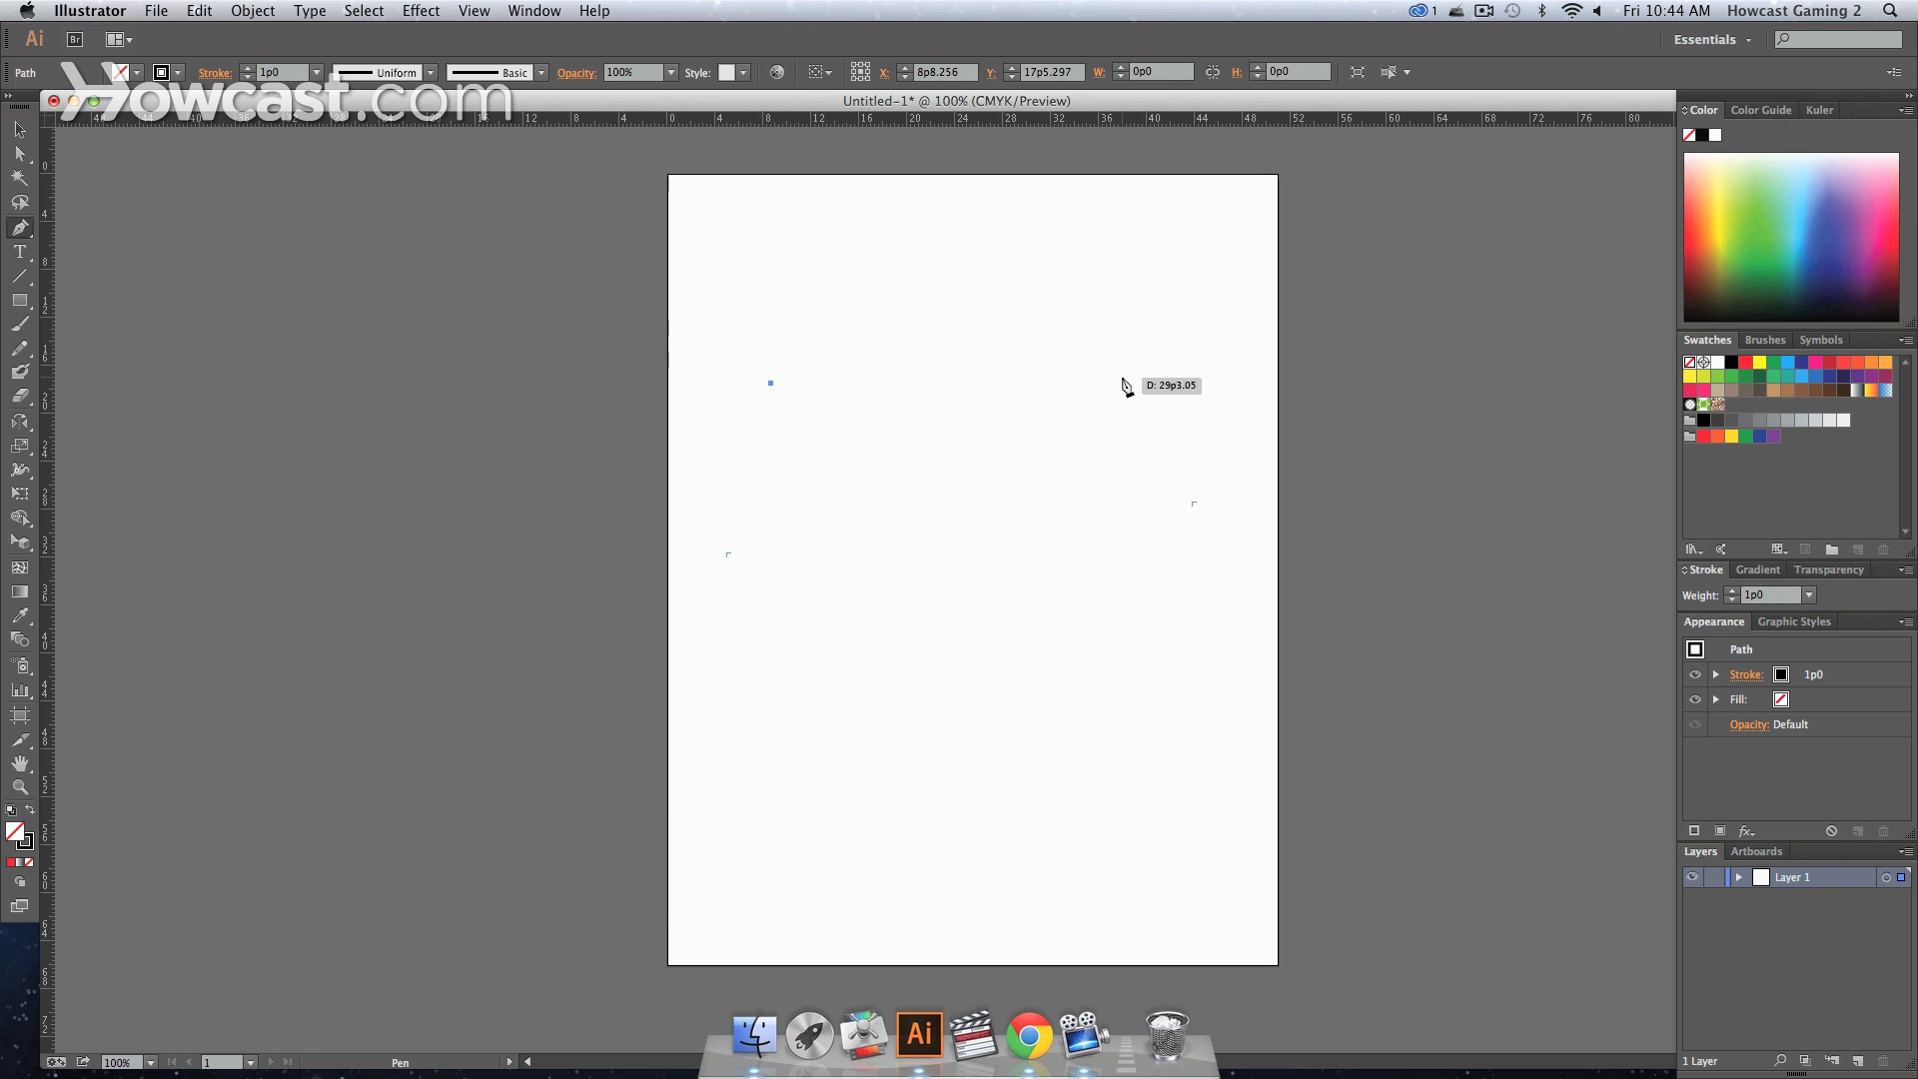
pyautogui.click(1134, 378)
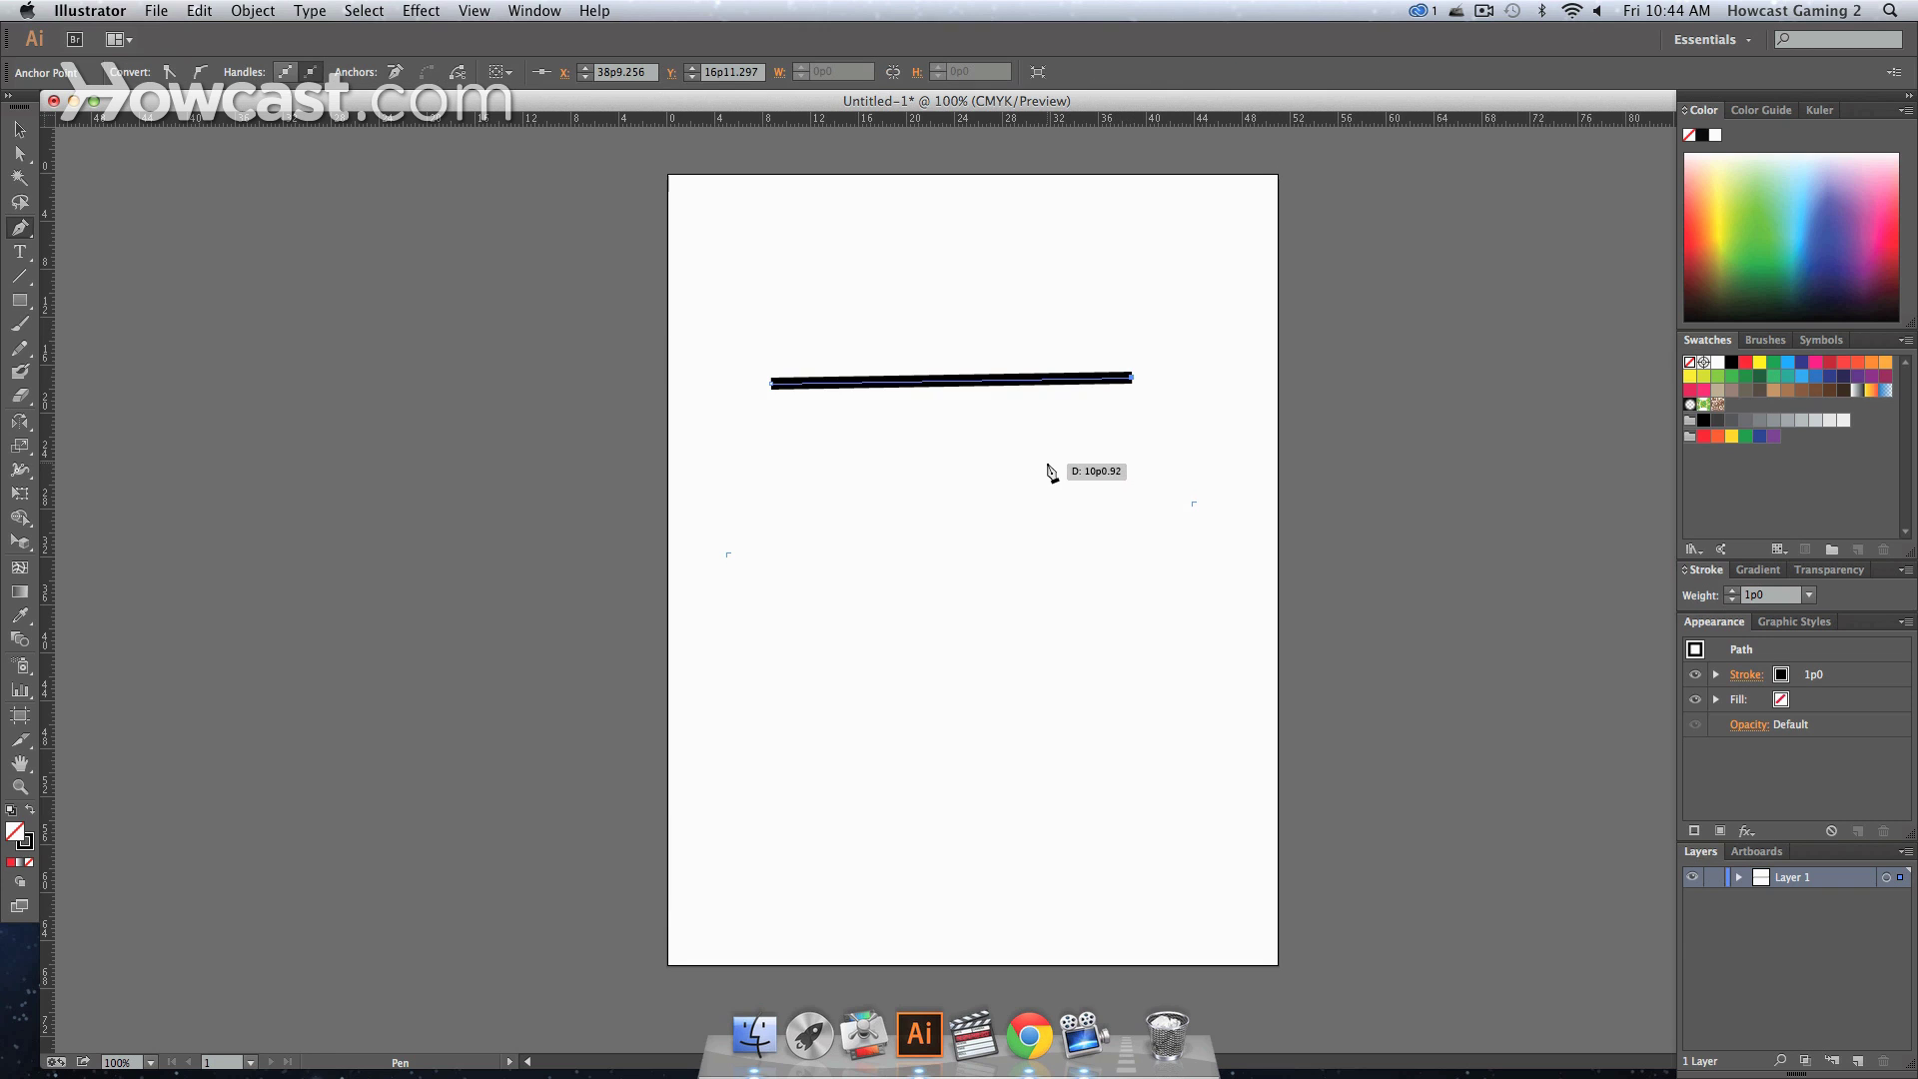
# - Erase through the middle of the horizontal line with the Eraser (Shift+E)
pyautogui.hotkey('shift', 'e')
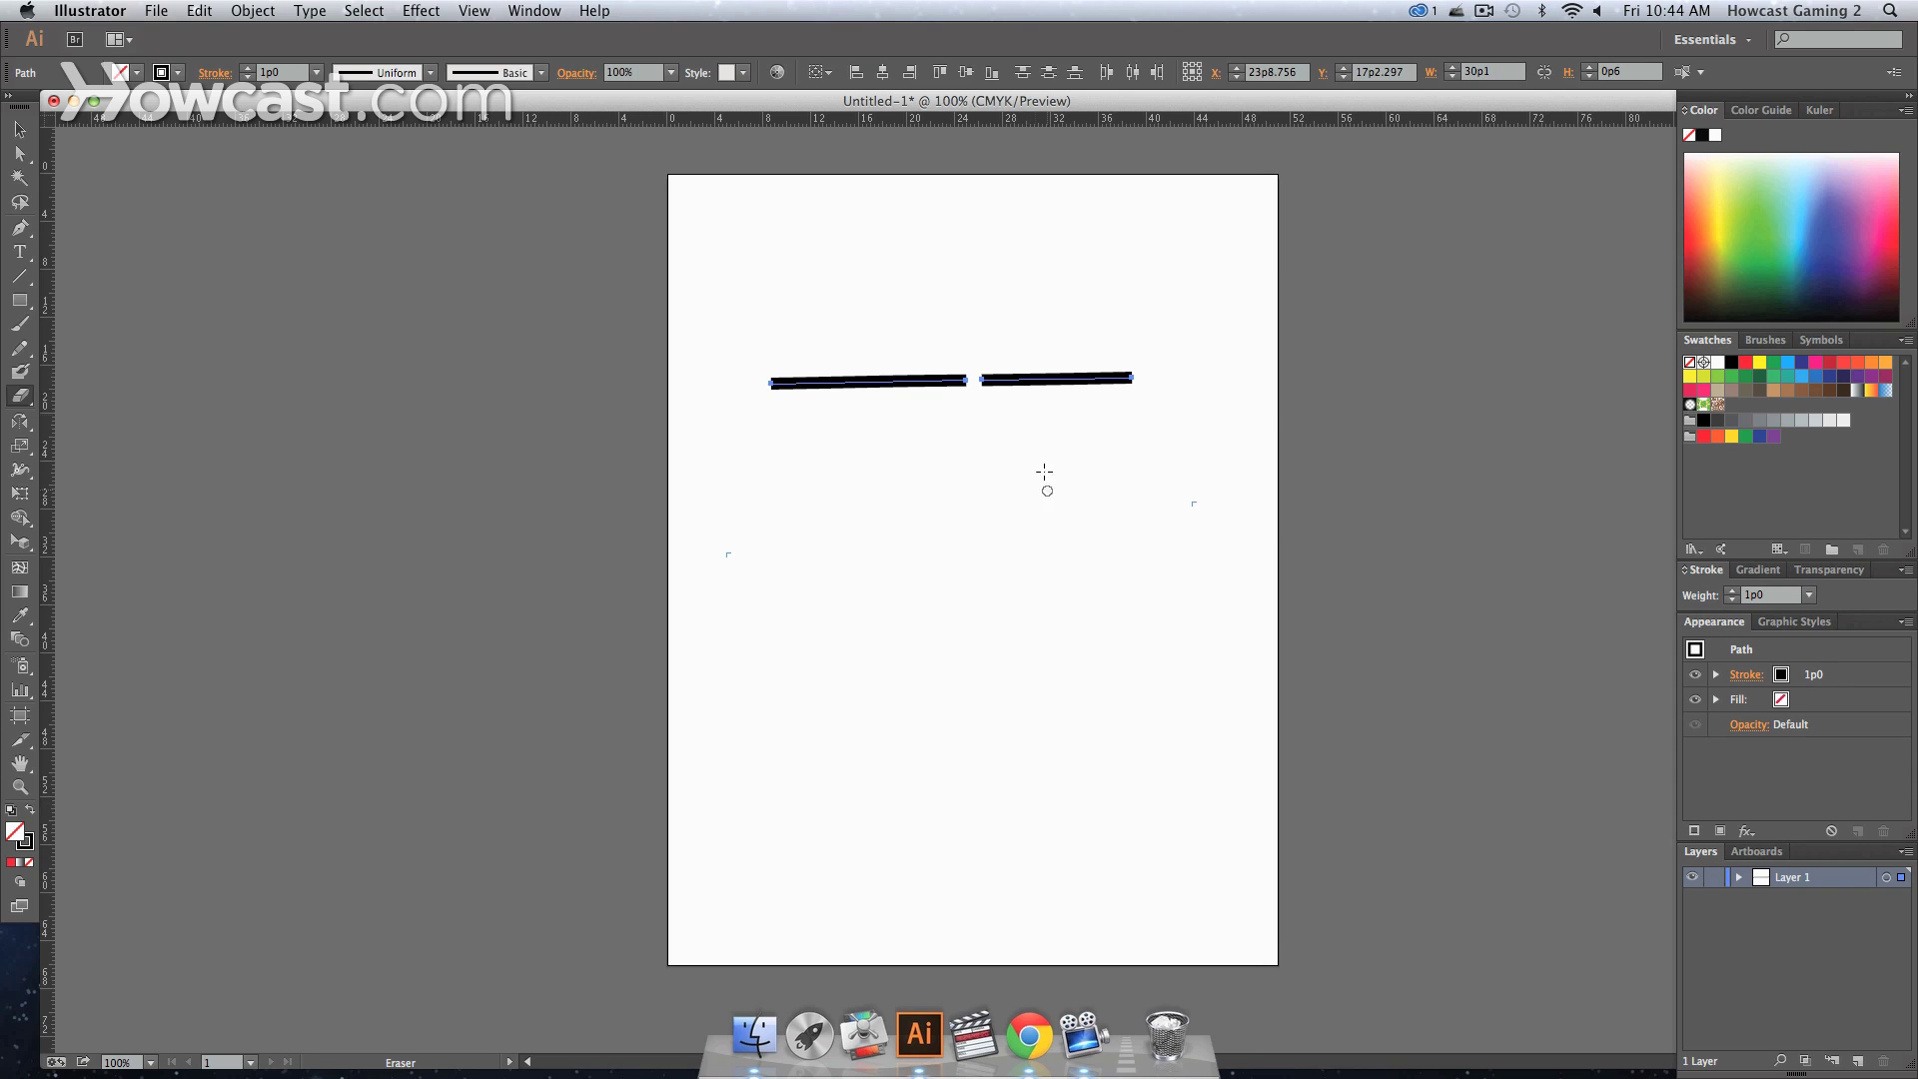
pyautogui.press('v')
pyautogui.click(1013, 479)
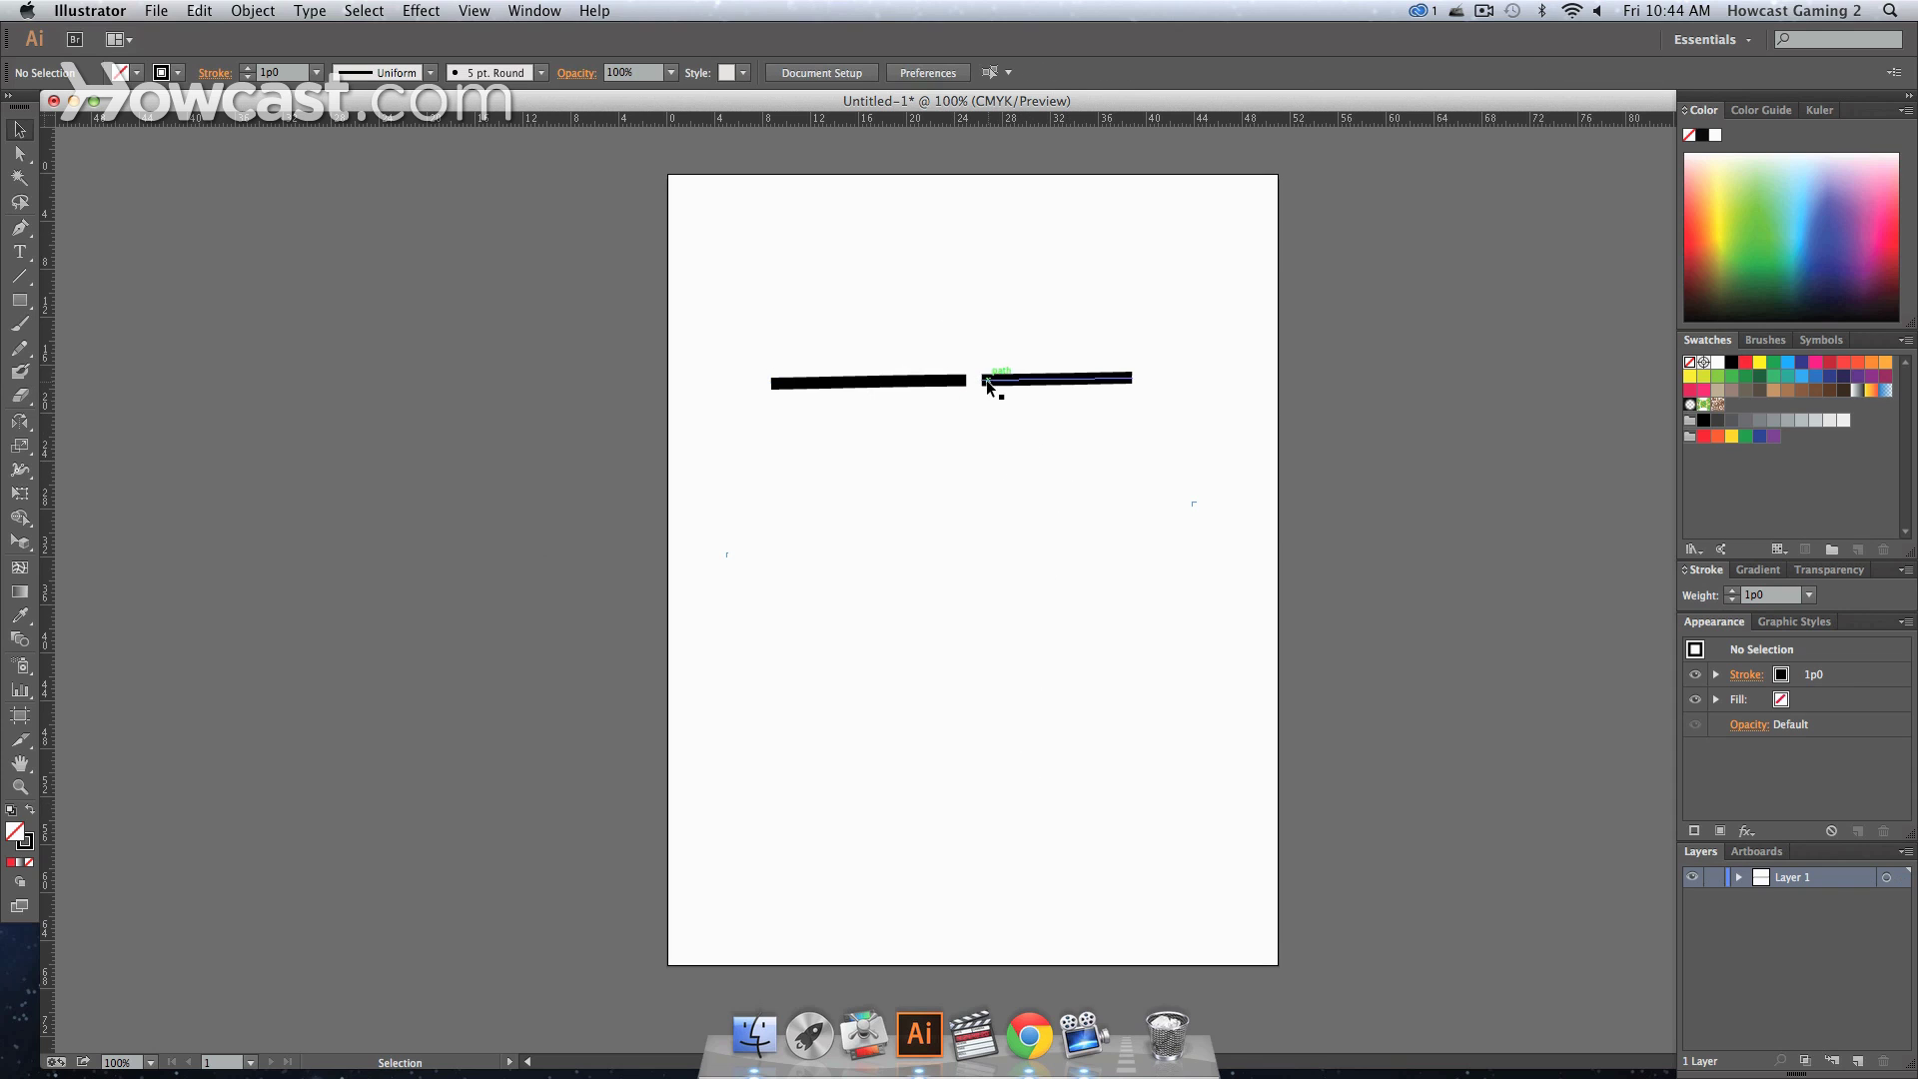
# - Move the two erased pieces level with each other, then undo the move
pyautogui.moveTo(987, 380); pyautogui.dragTo(1023, 509)
pyautogui.moveTo(894, 383); pyautogui.dragTo(871, 490)
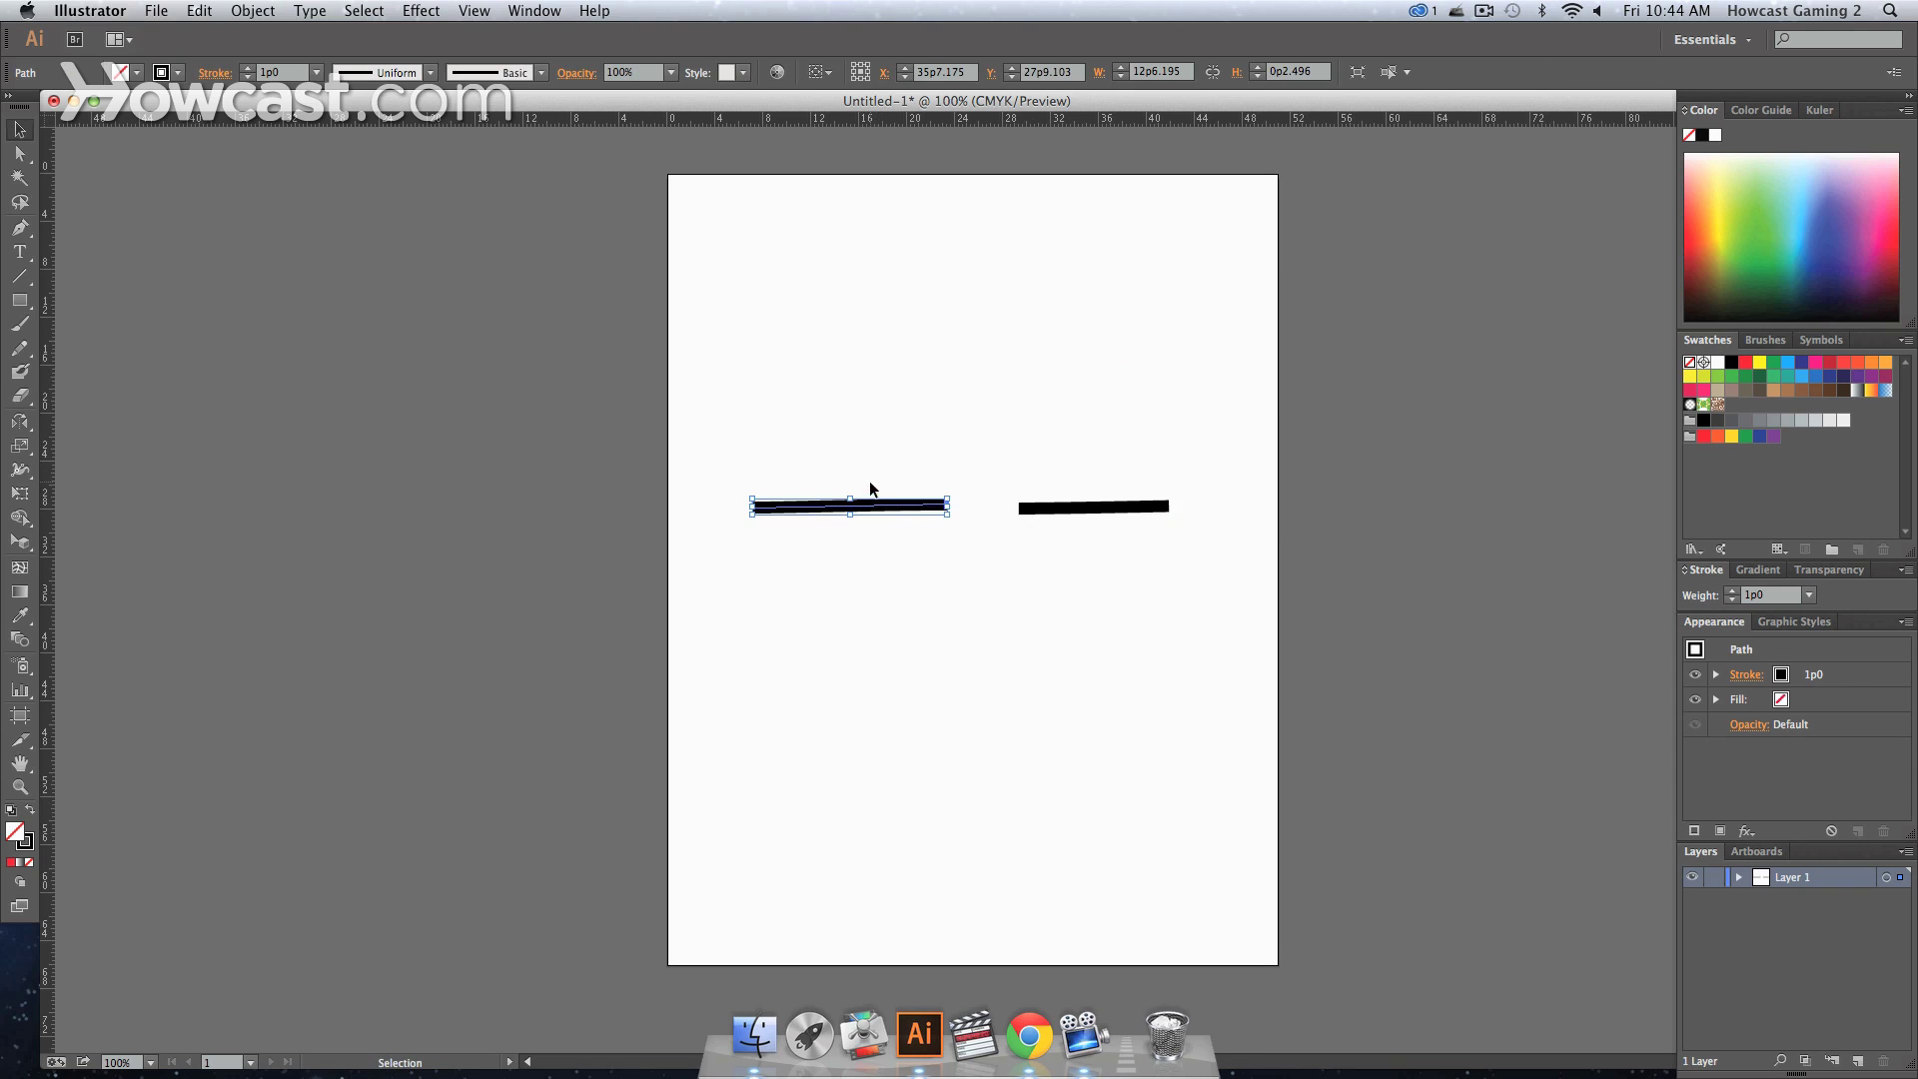
pyautogui.moveTo(1049, 561); pyautogui.dragTo(804, 373)
pyautogui.click(941, 686)
pyautogui.press('super+z')
pyautogui.press('super+z')
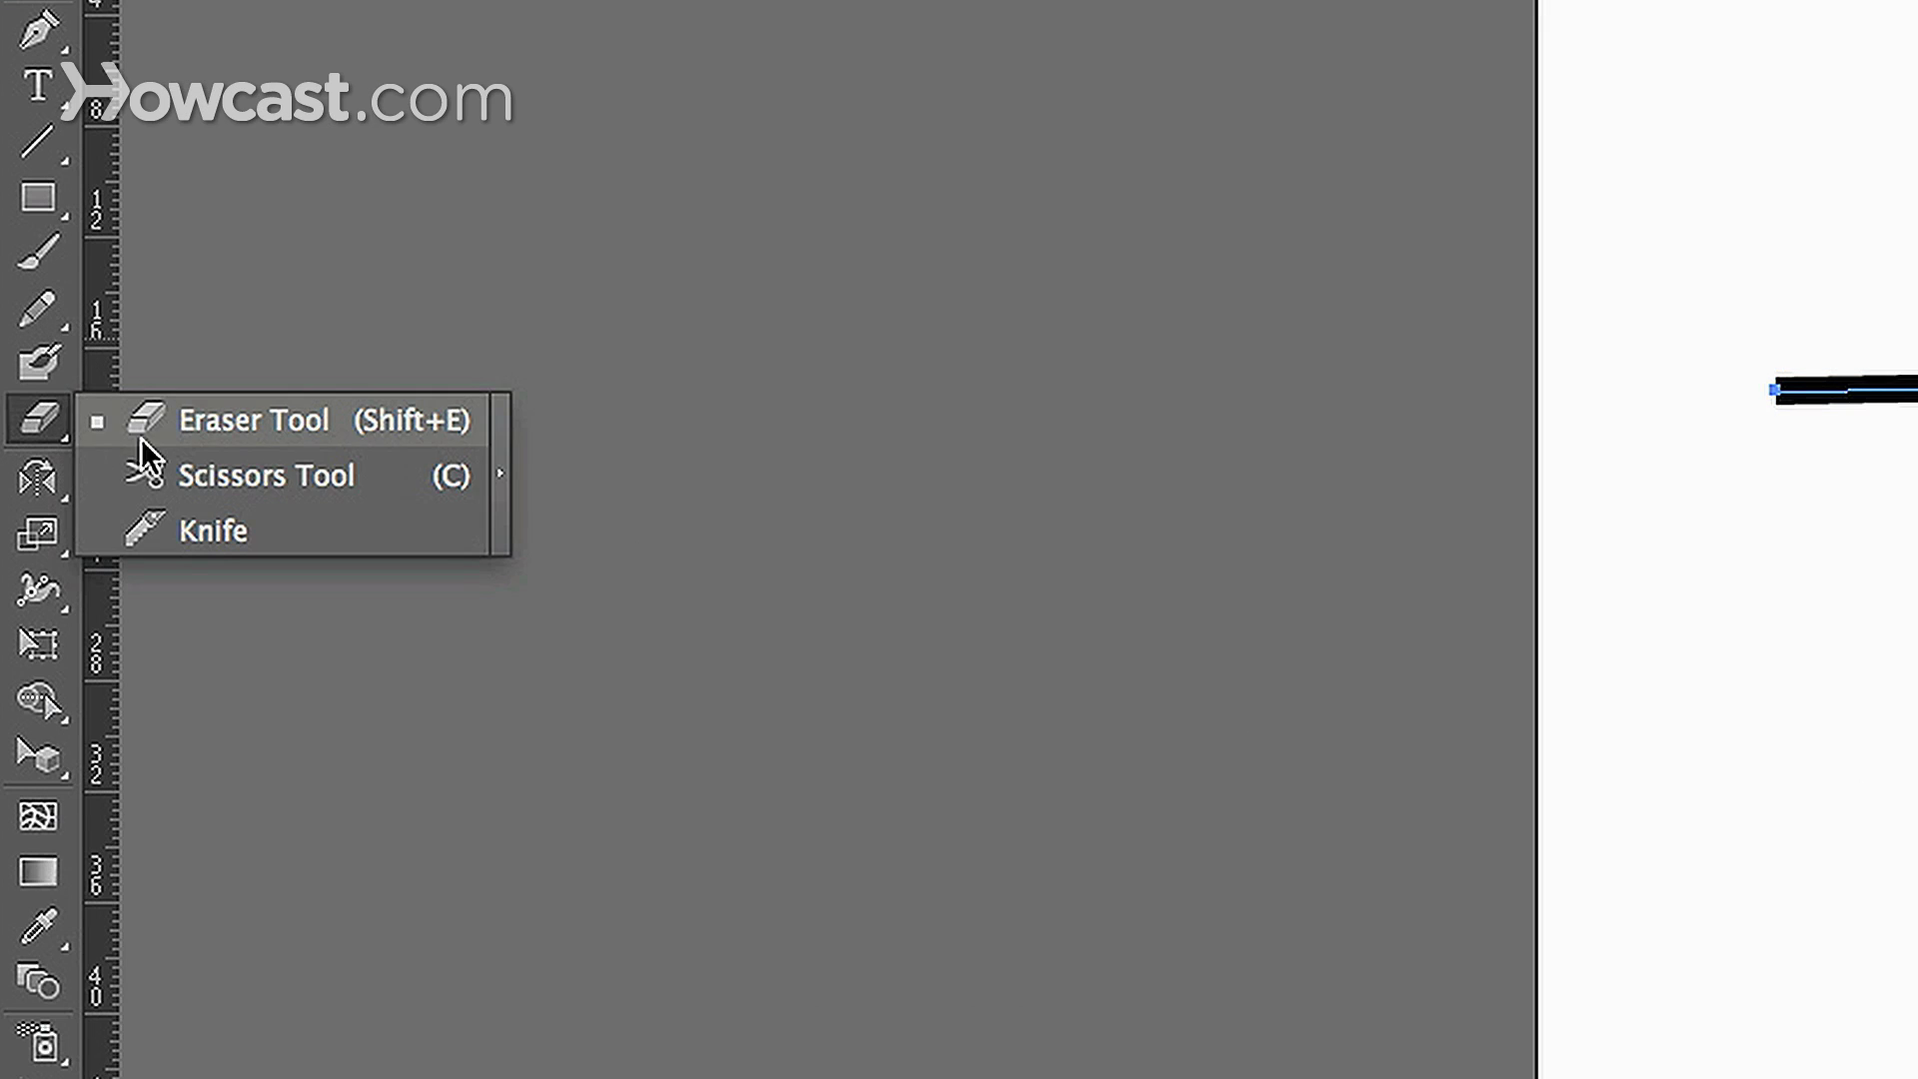
pyautogui.click(212, 531)
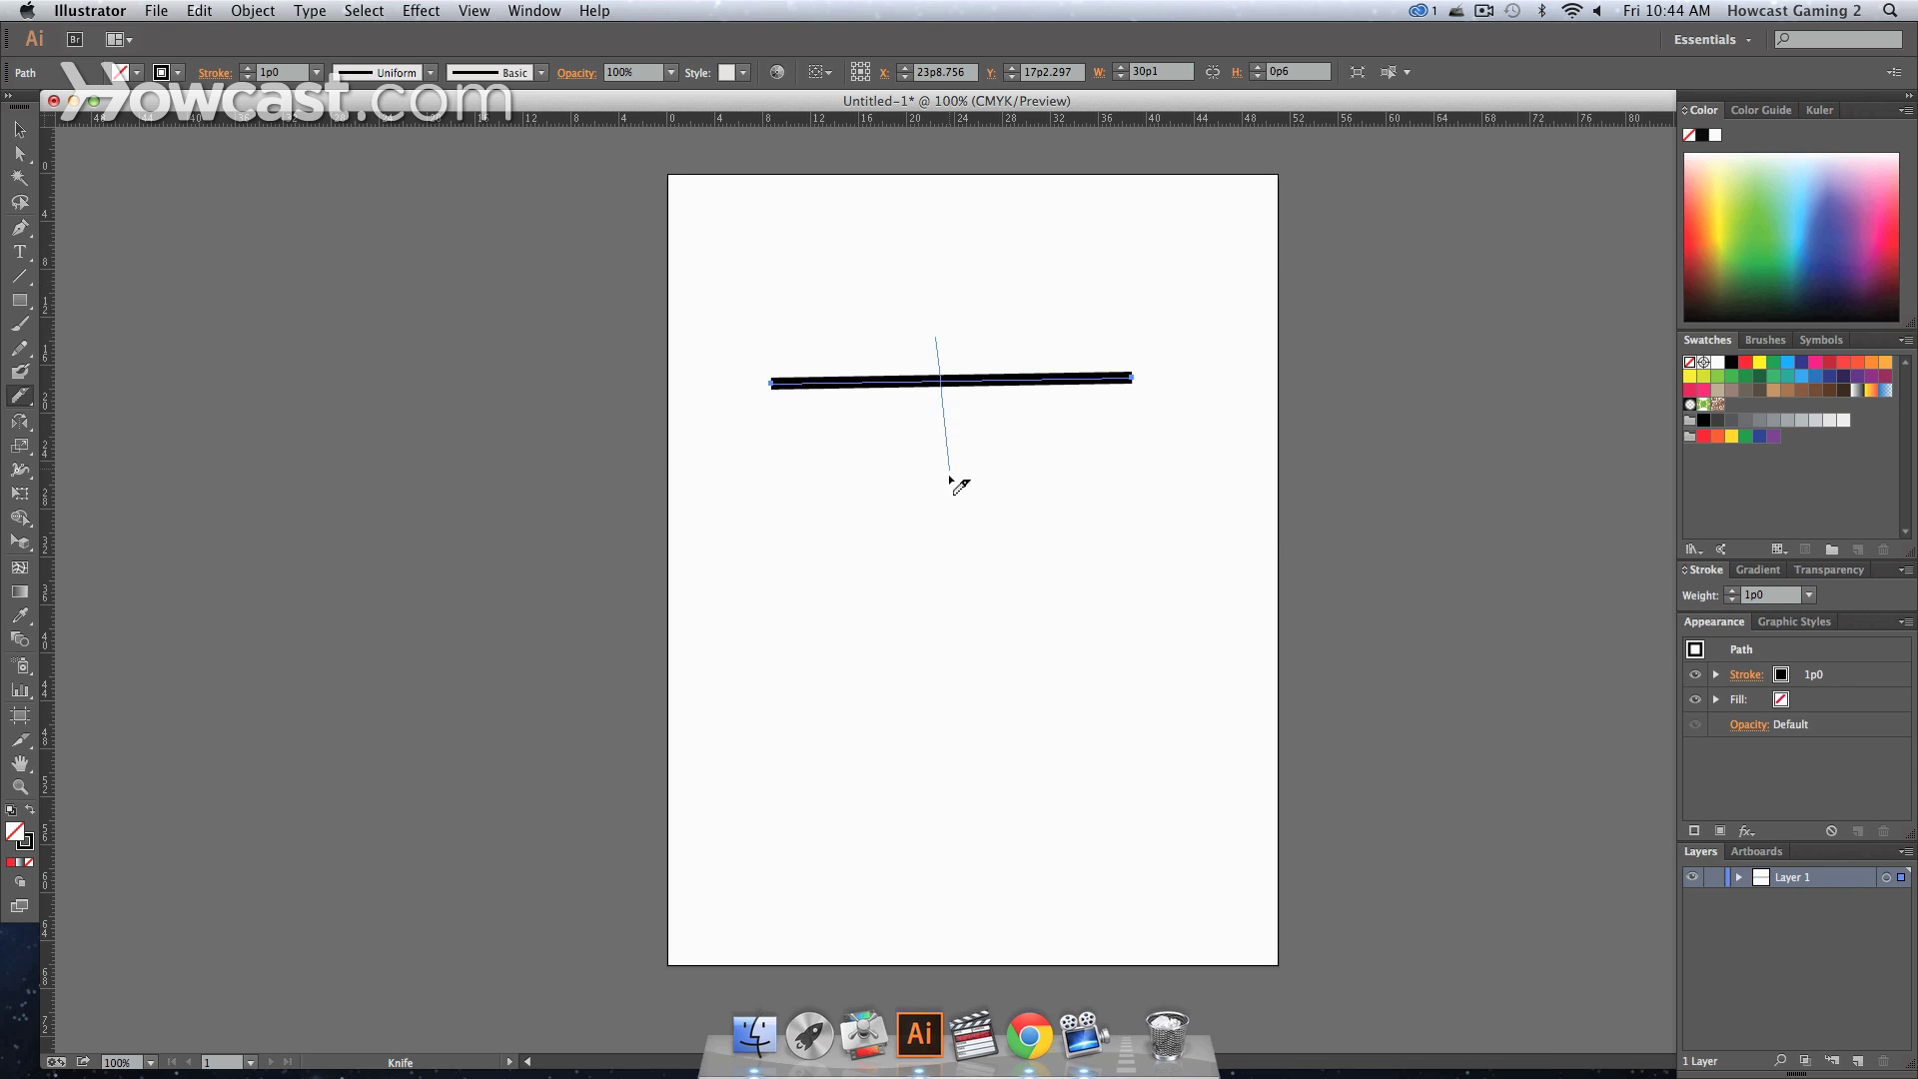
# - Knife across the line, move it lower, and outline its stroke via Object > Path
pyautogui.moveTo(950, 482); pyautogui.dragTo(950, 488)
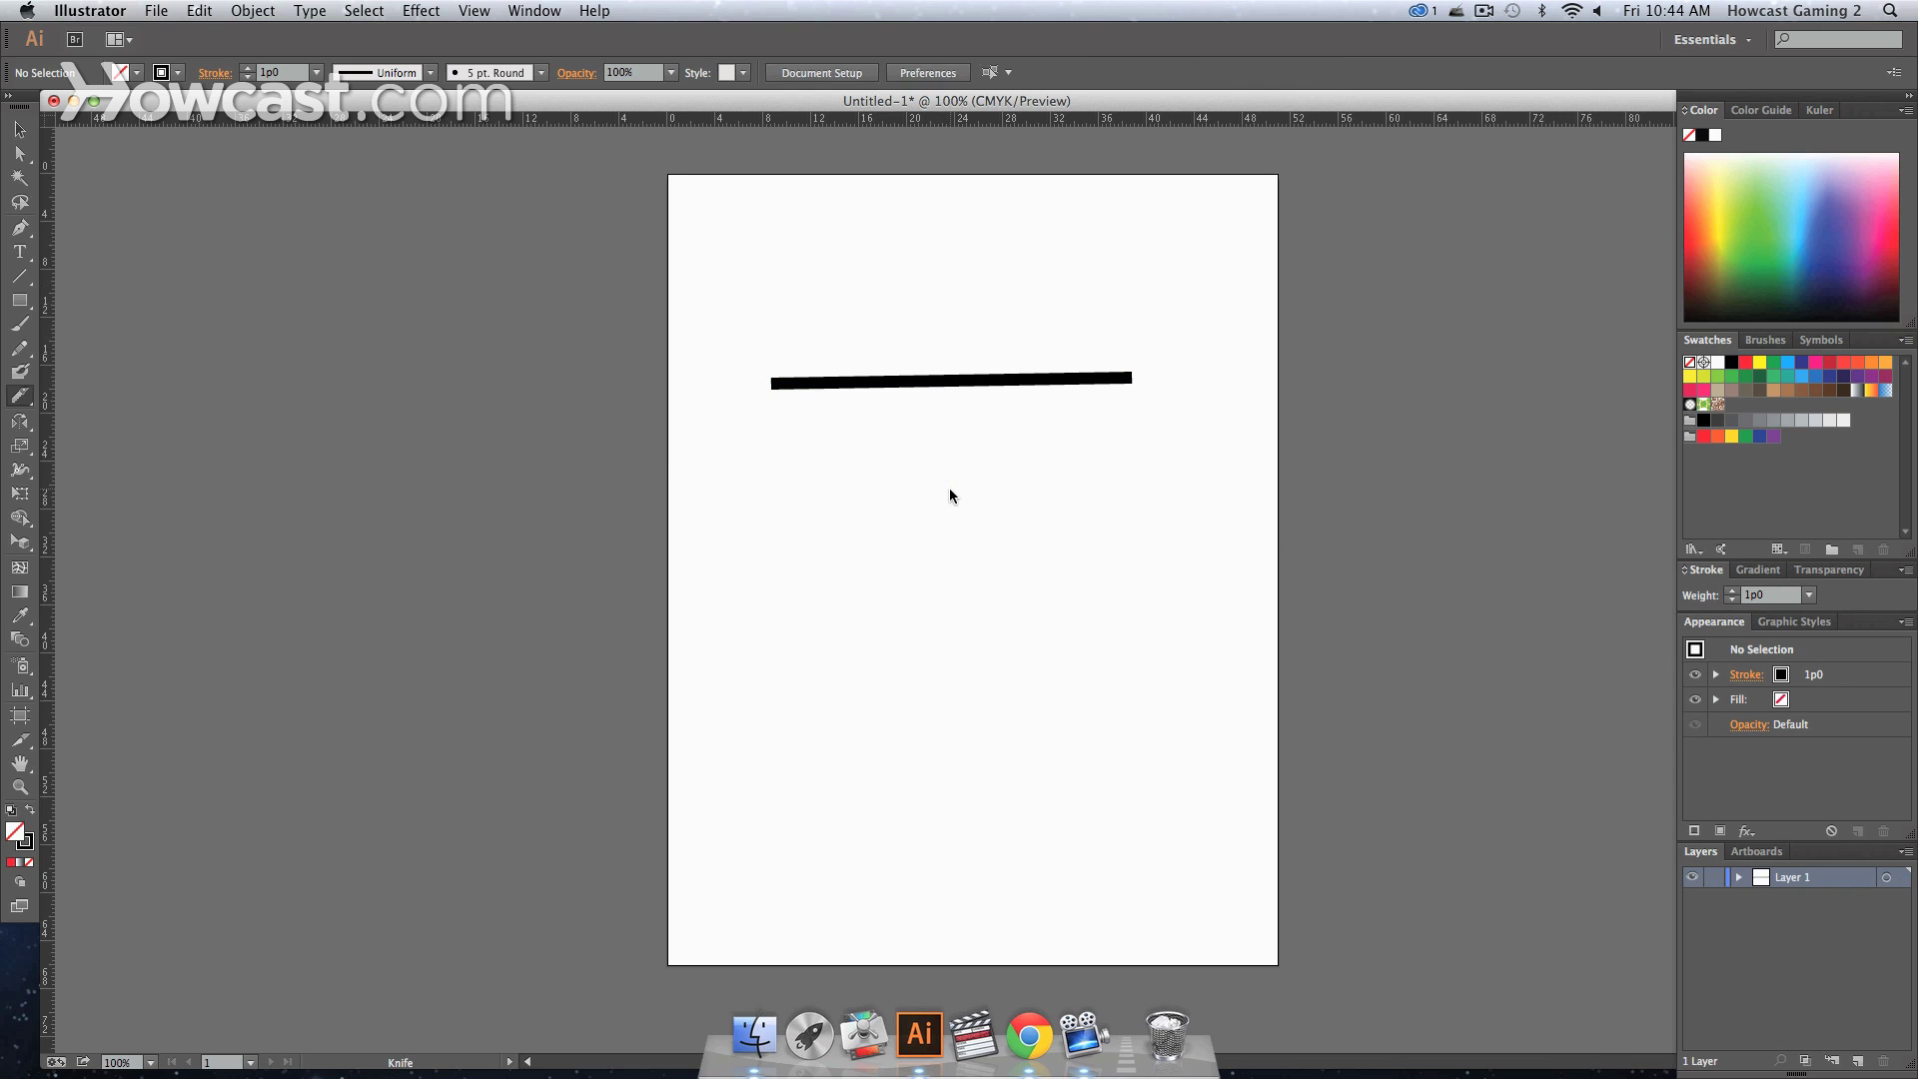
pyautogui.press('v')
pyautogui.moveTo(930, 387); pyautogui.dragTo(922, 589)
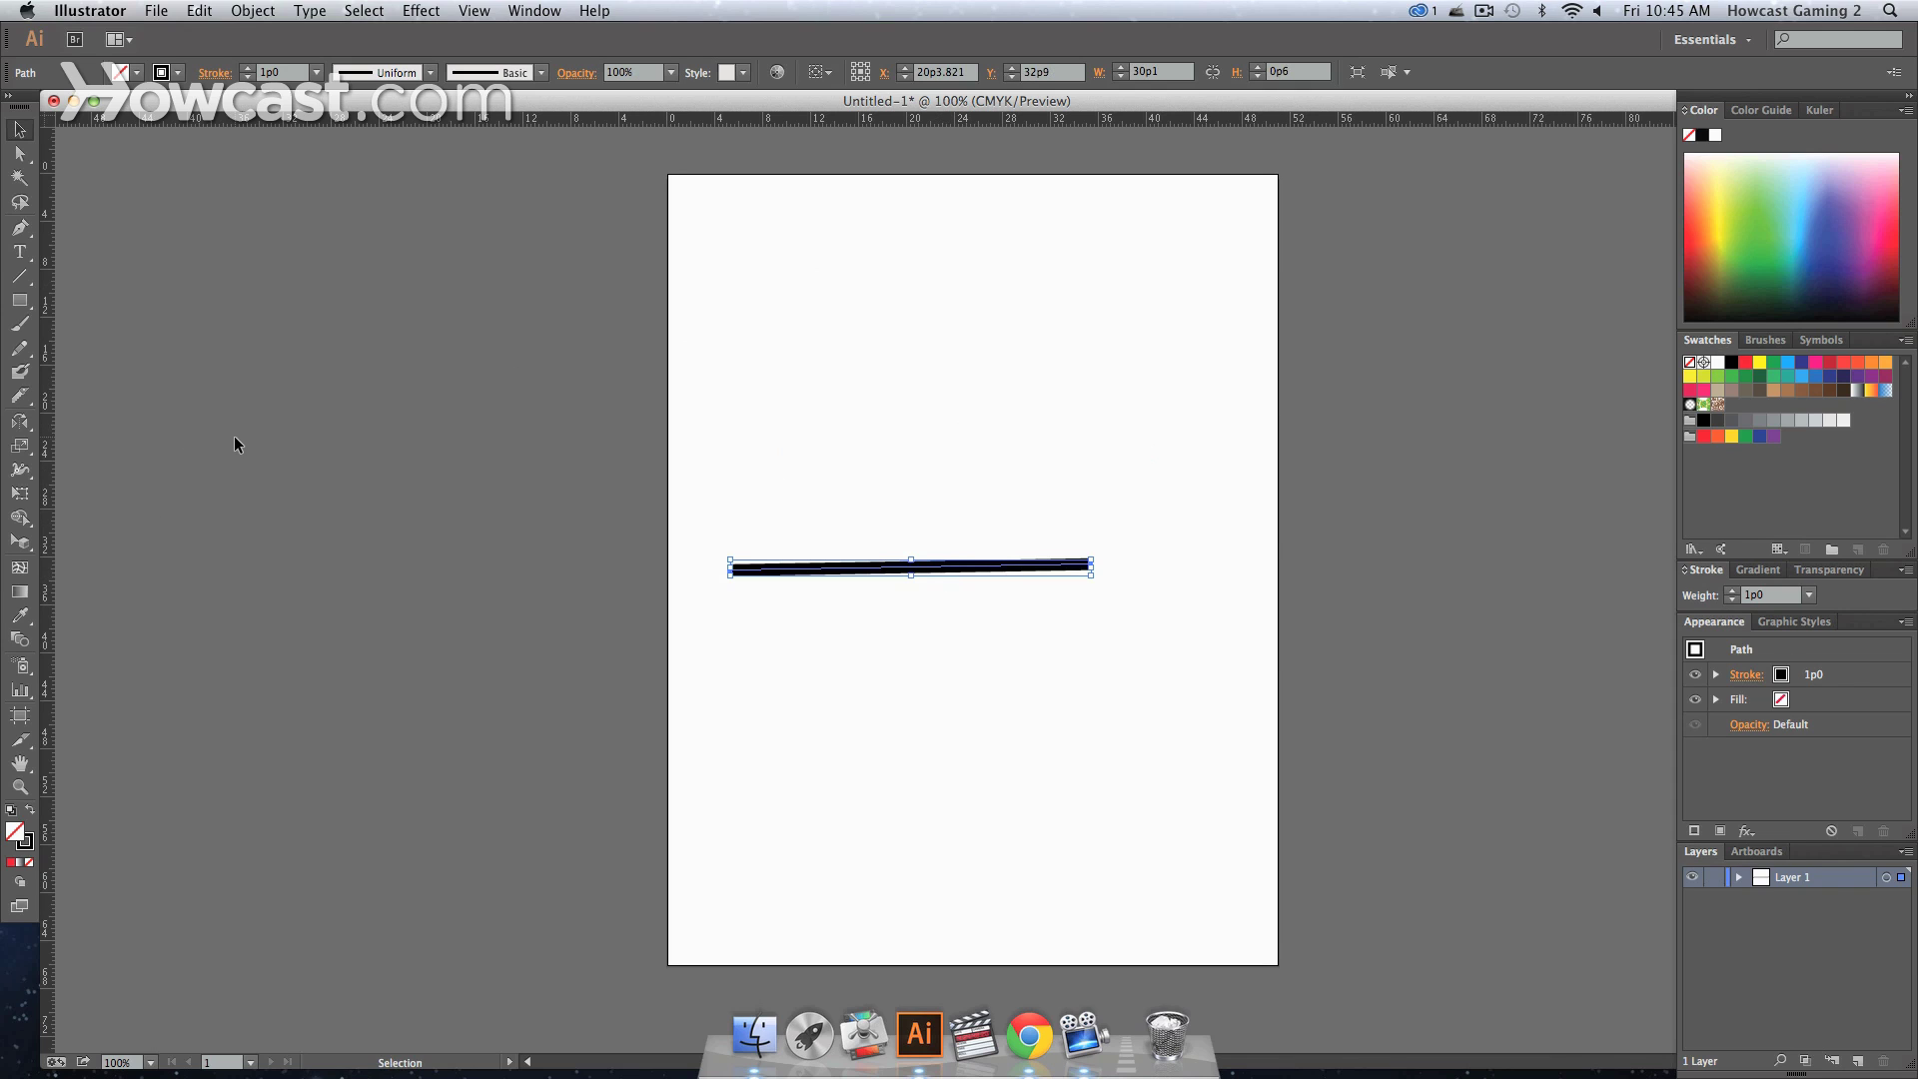
pyautogui.click(252, 13)
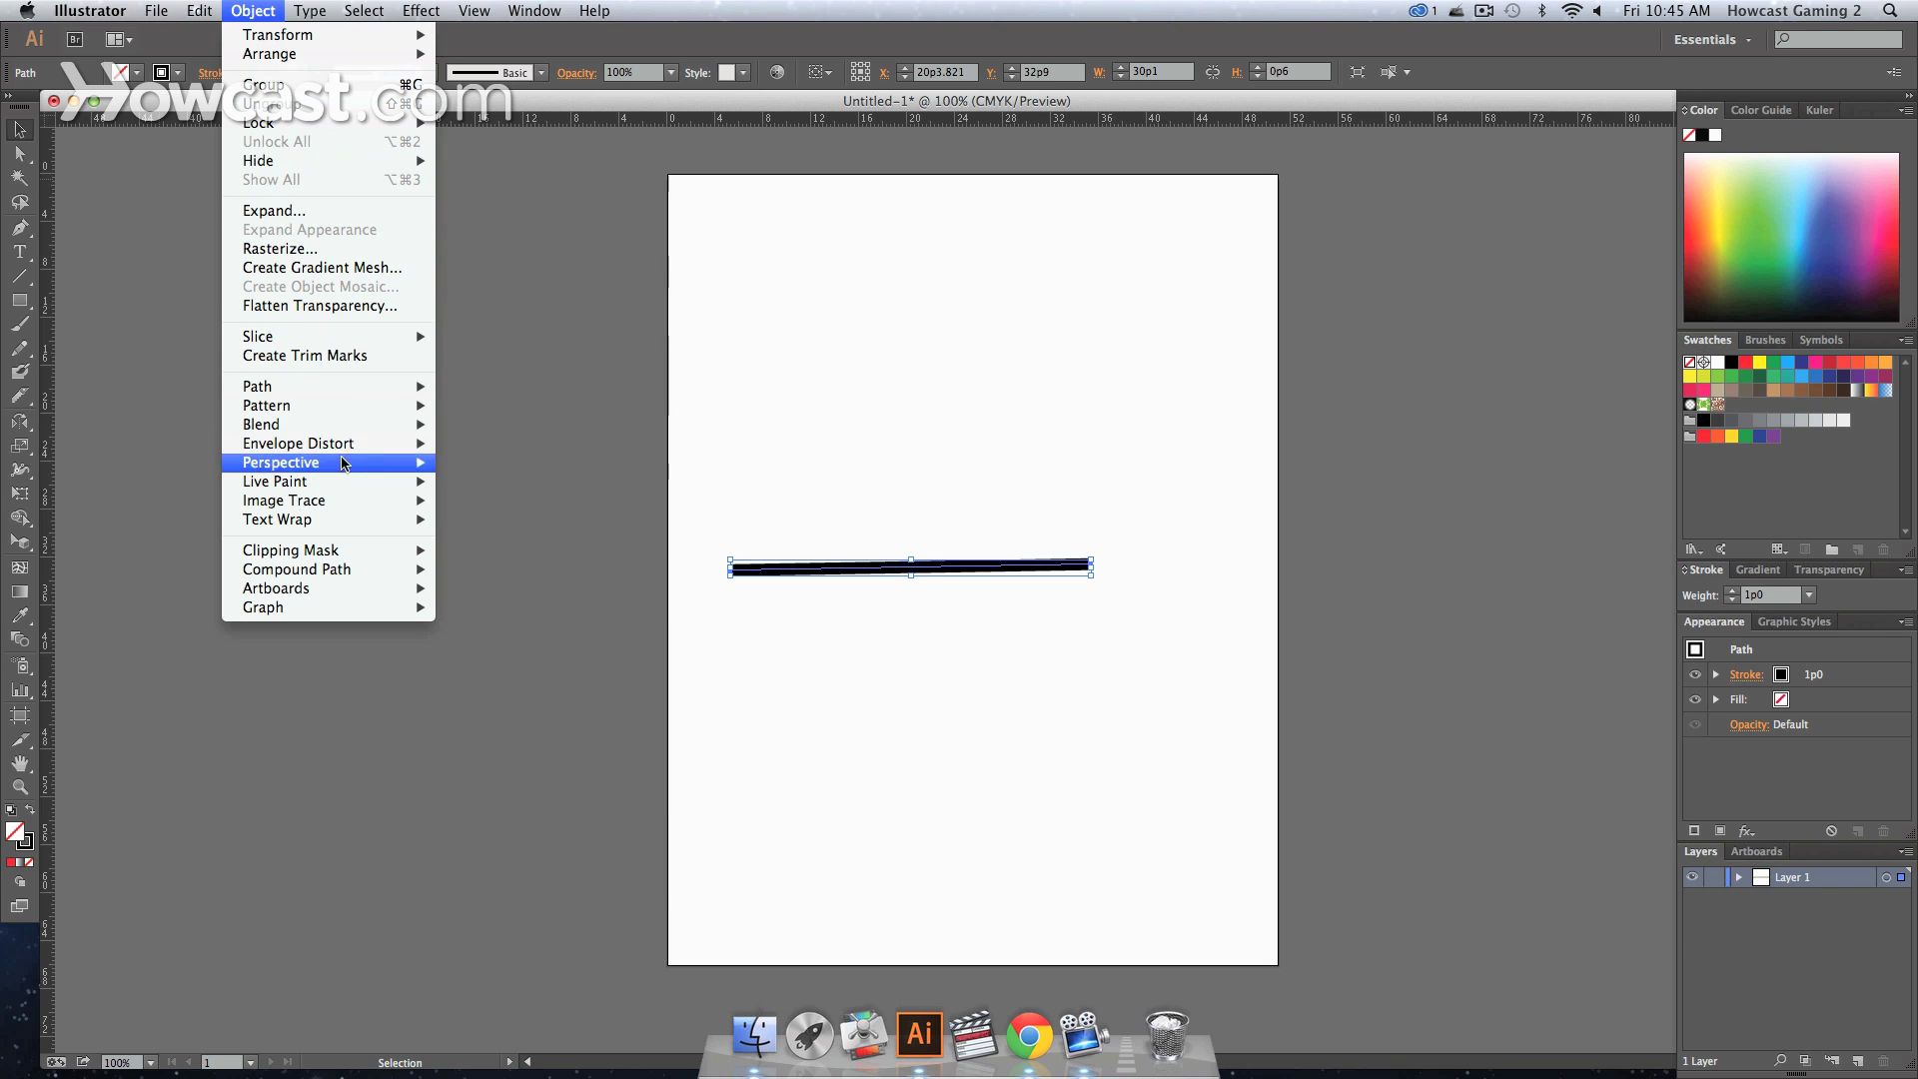
pyautogui.moveTo(258, 387)
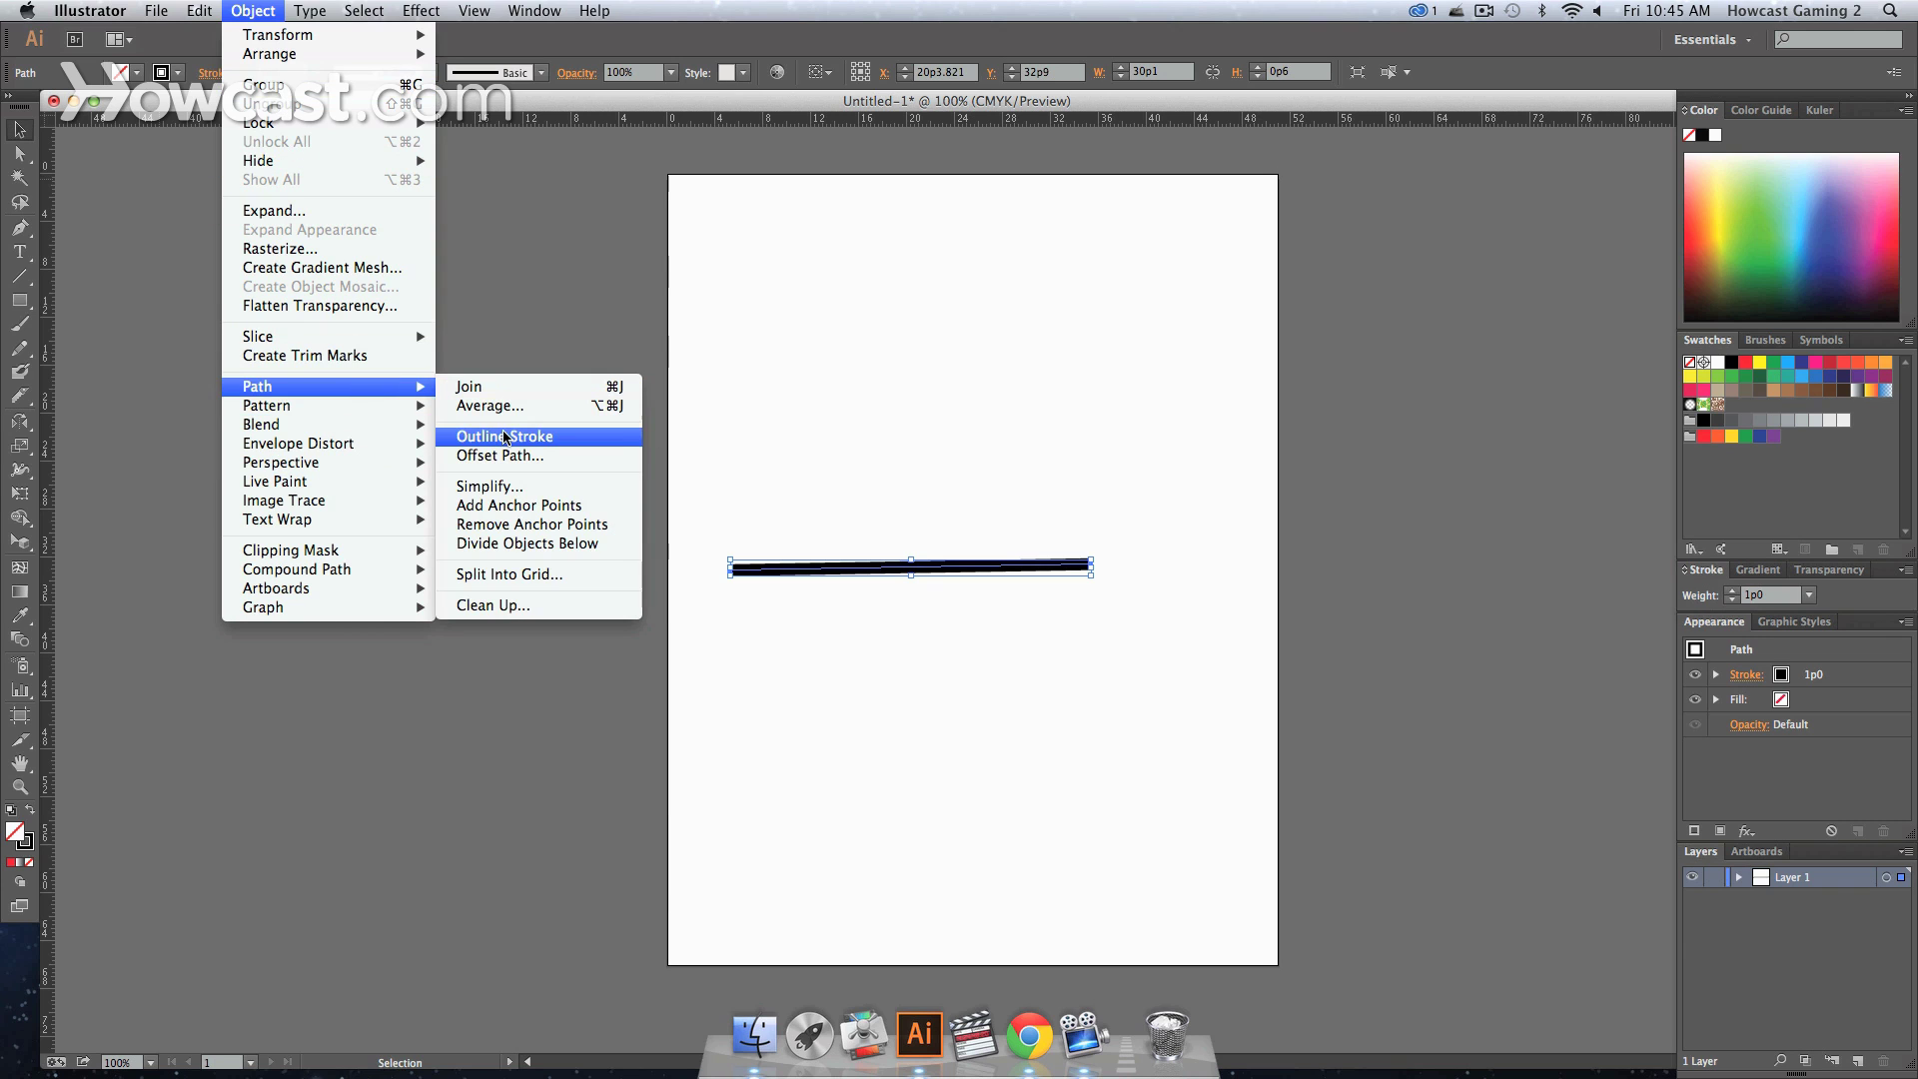
pyautogui.click(504, 437)
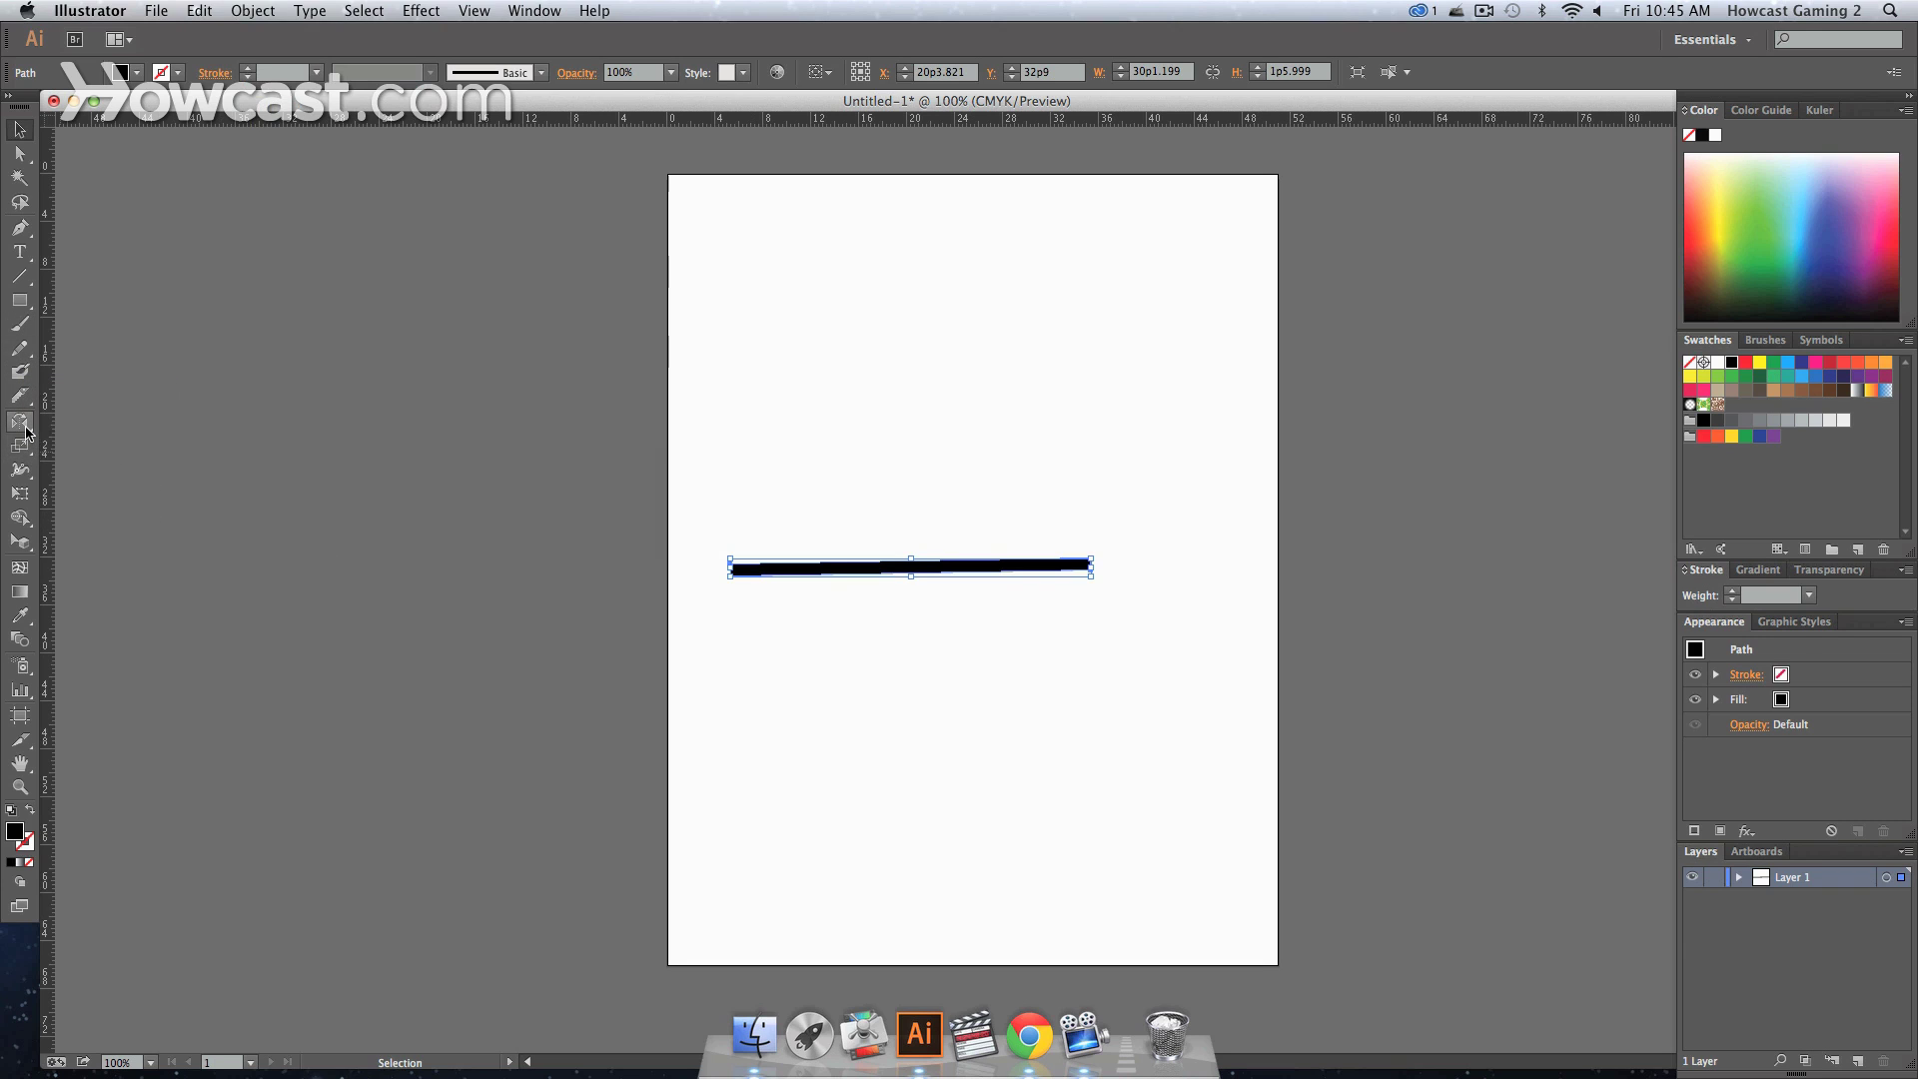
# - Knife-cut the thick line and drag both cut ends downward at different angles
pyautogui.moveTo(21, 395); pyautogui.dragTo(105, 396)
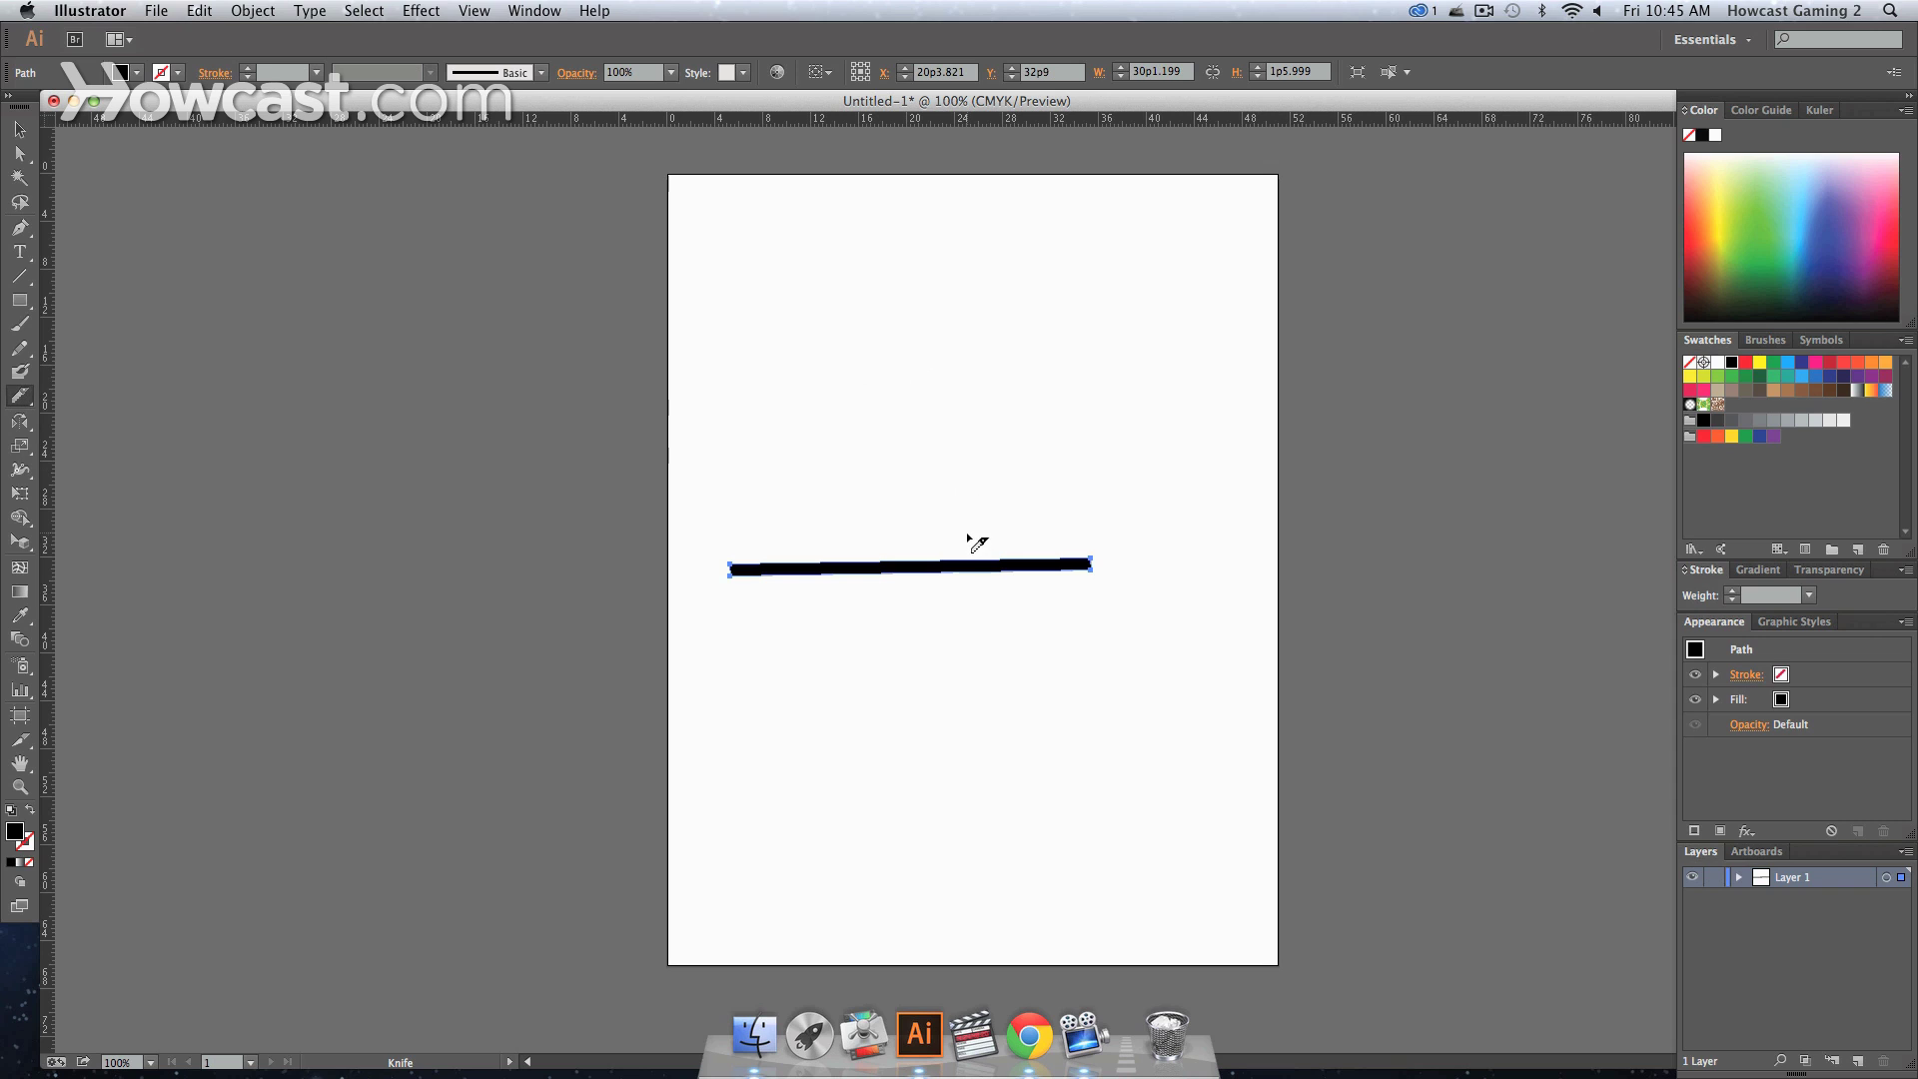
pyautogui.moveTo(982, 592); pyautogui.dragTo(984, 597)
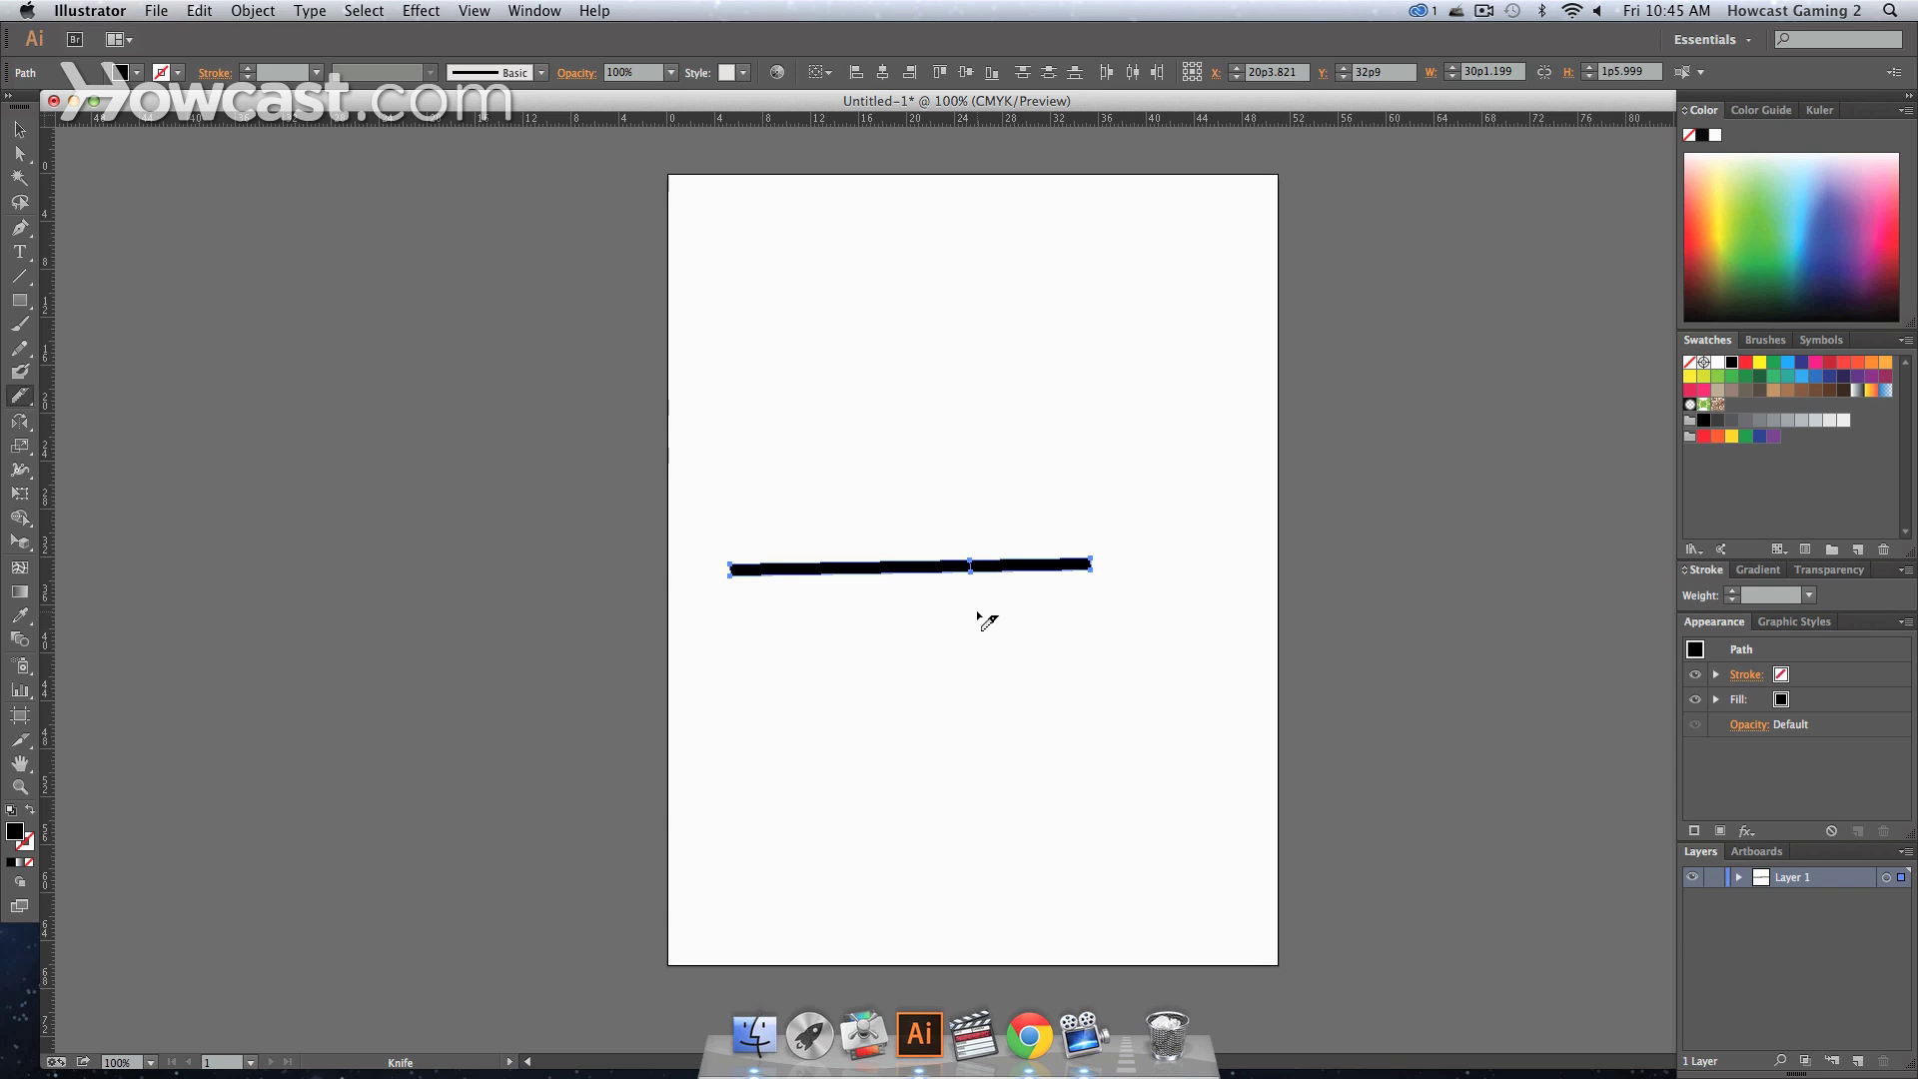
pyautogui.keyDown('ctrl'); pyautogui.click(970, 566); pyautogui.keyUp('ctrl')
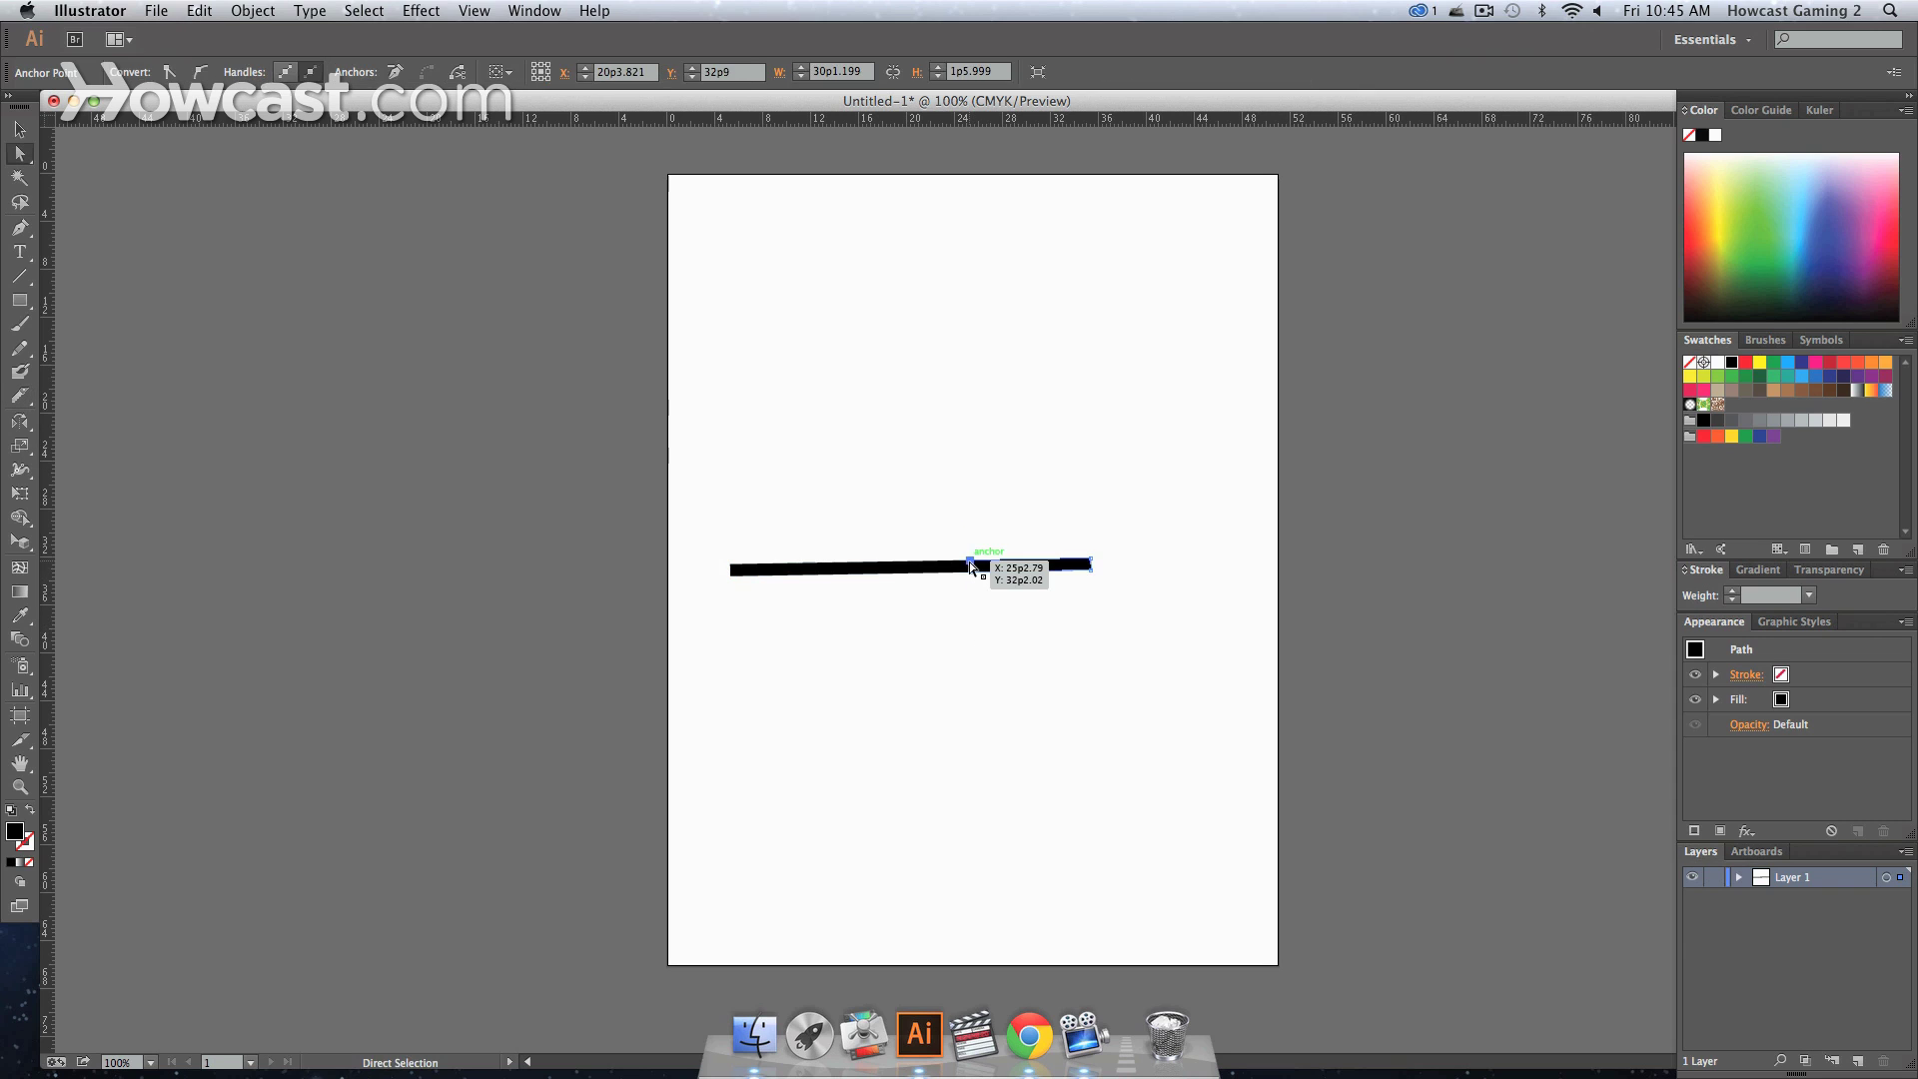
pyautogui.moveTo(971, 578); pyautogui.dragTo(1031, 642)
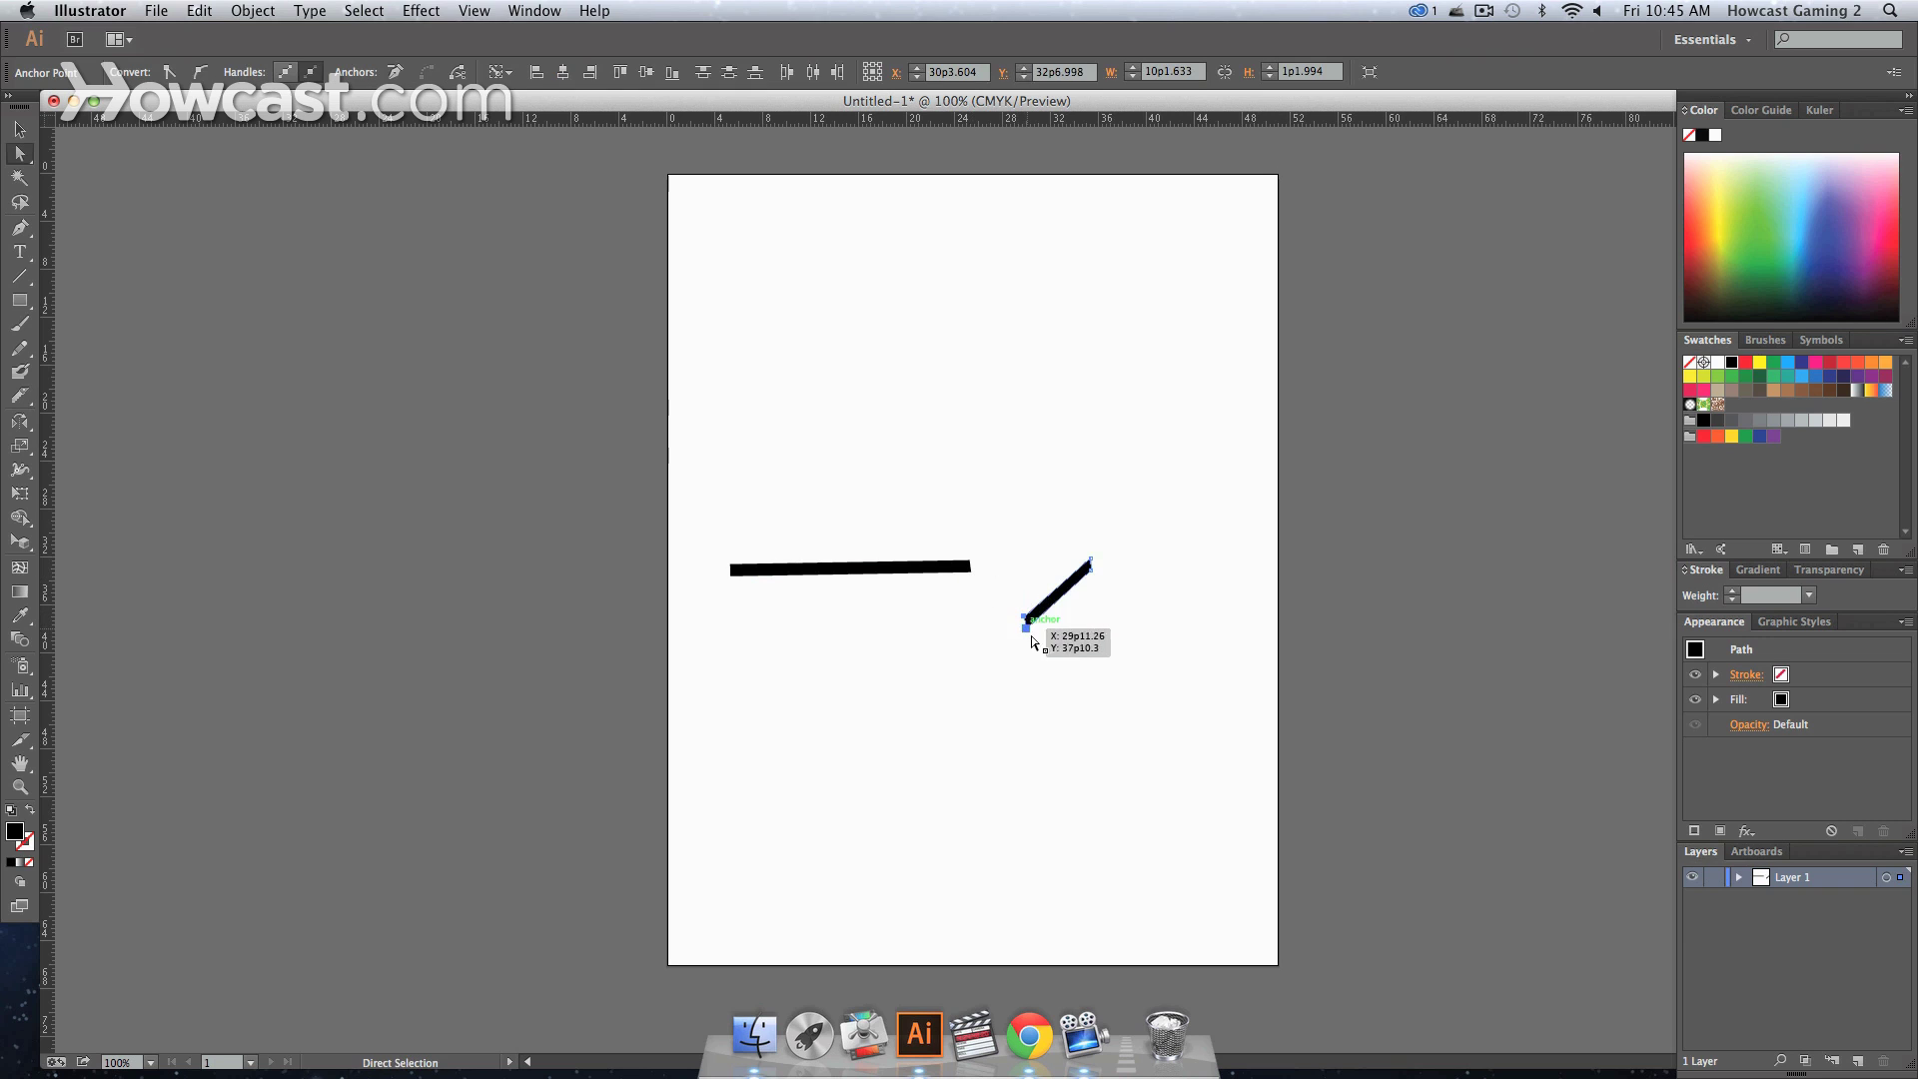
pyautogui.click(970, 567)
pyautogui.moveTo(970, 568); pyautogui.dragTo(911, 640)
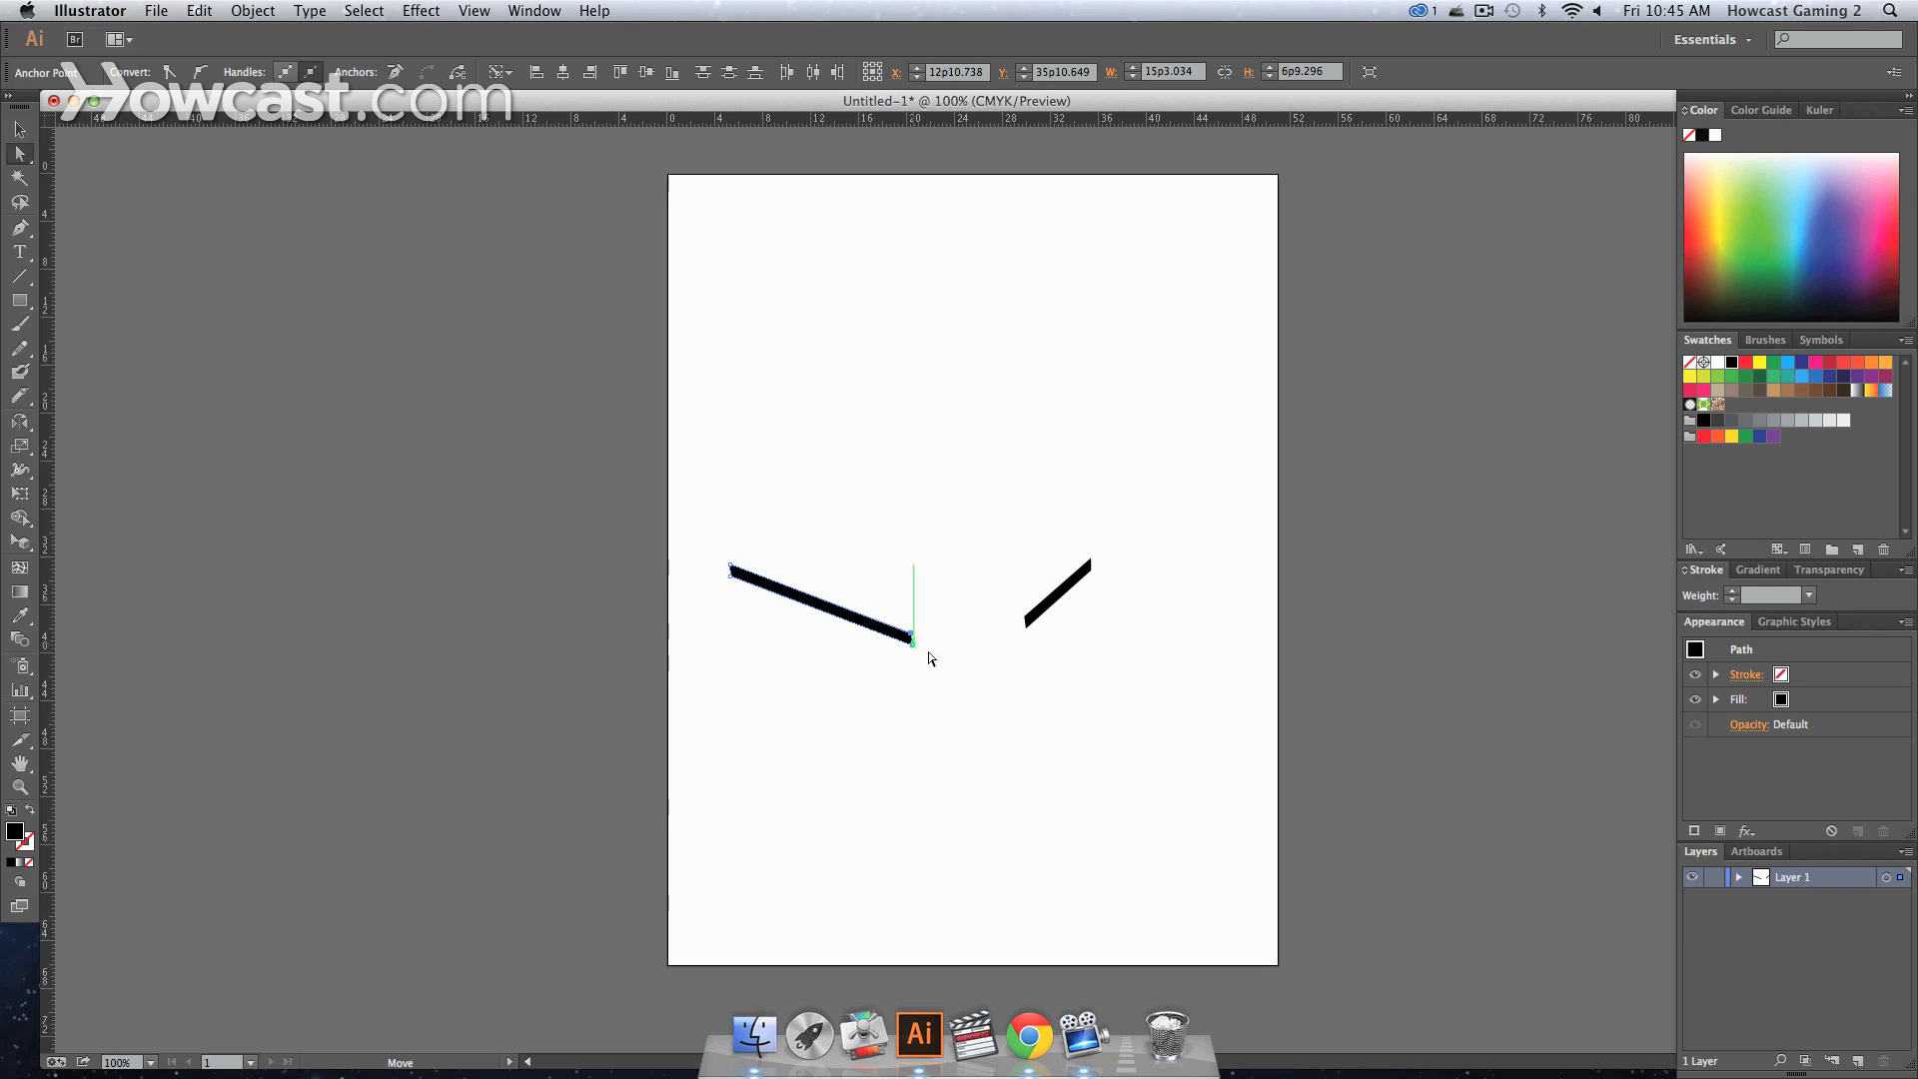
pyautogui.moveTo(1122, 699); pyautogui.dragTo(642, 392)
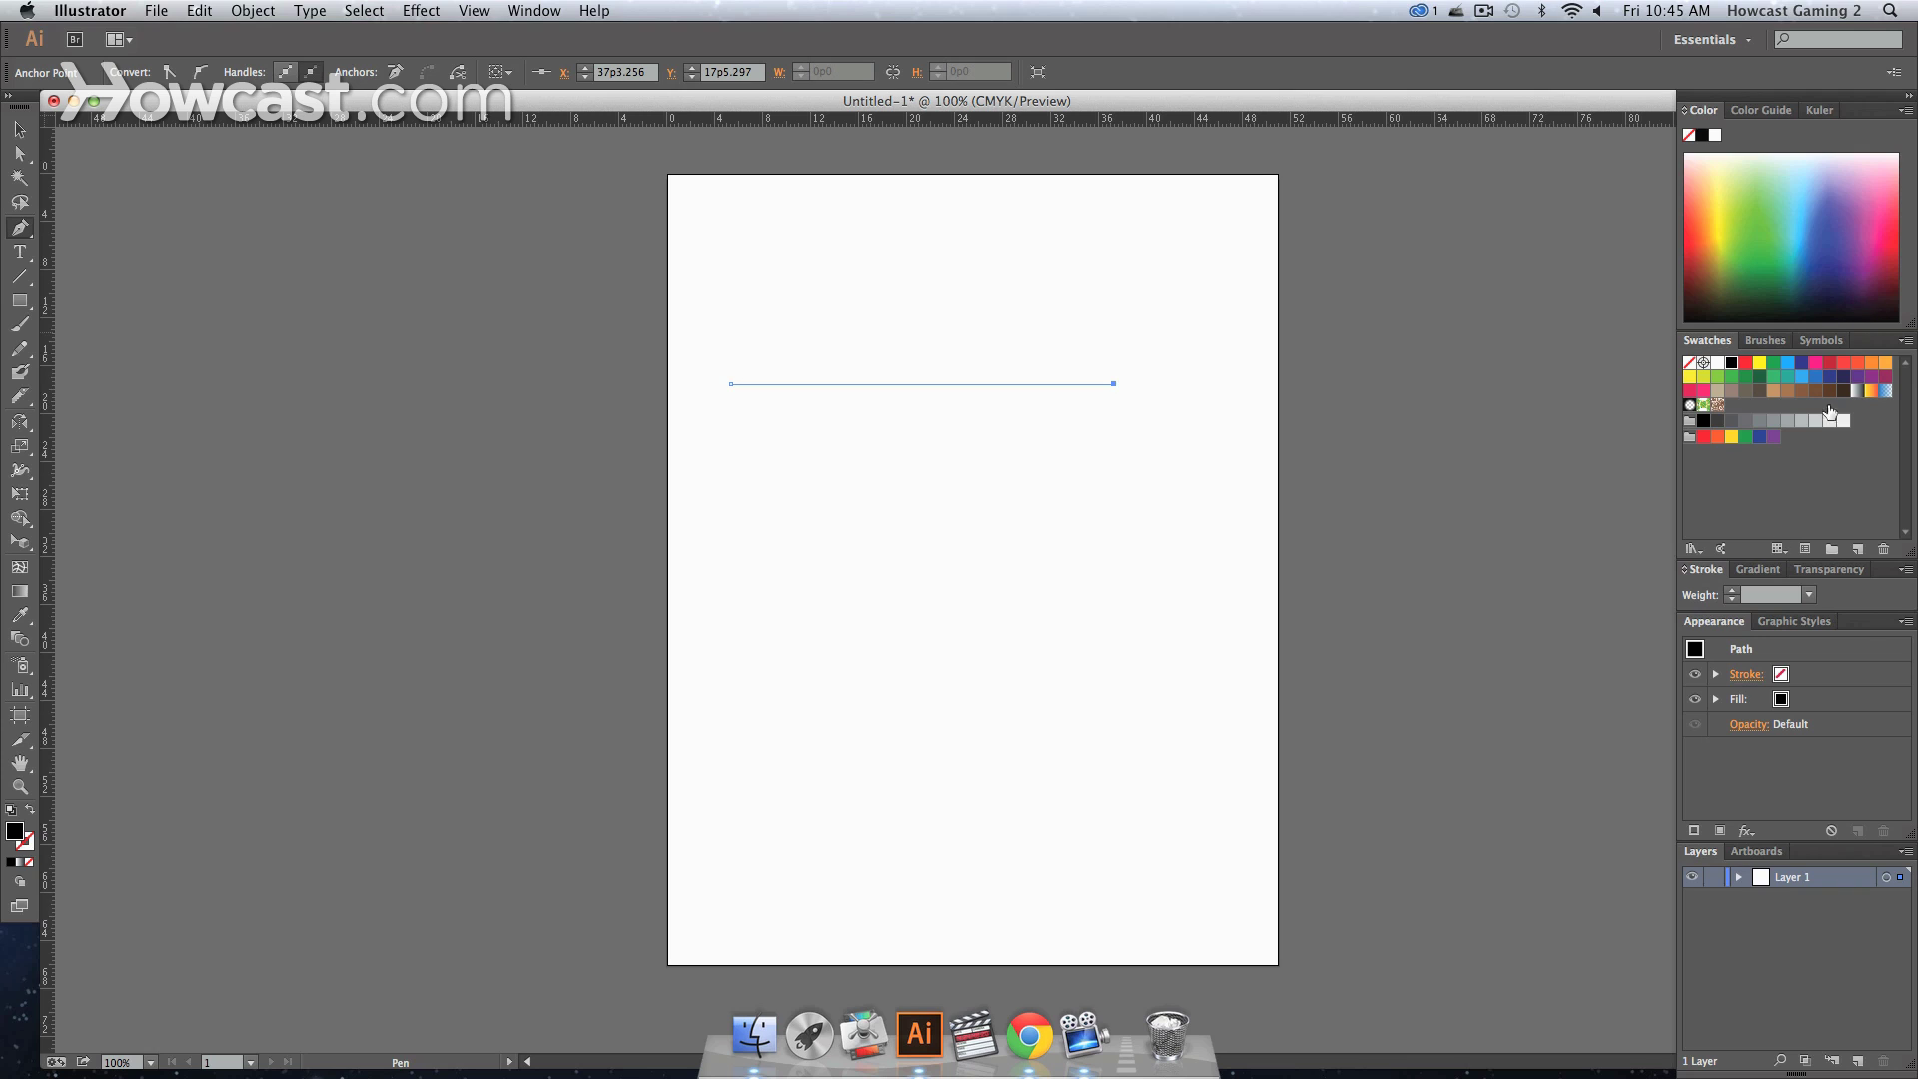
# - Swap fill and stroke on the new line and raise its stroke weight to 0p9
pyautogui.hotkey('shift', 'x')
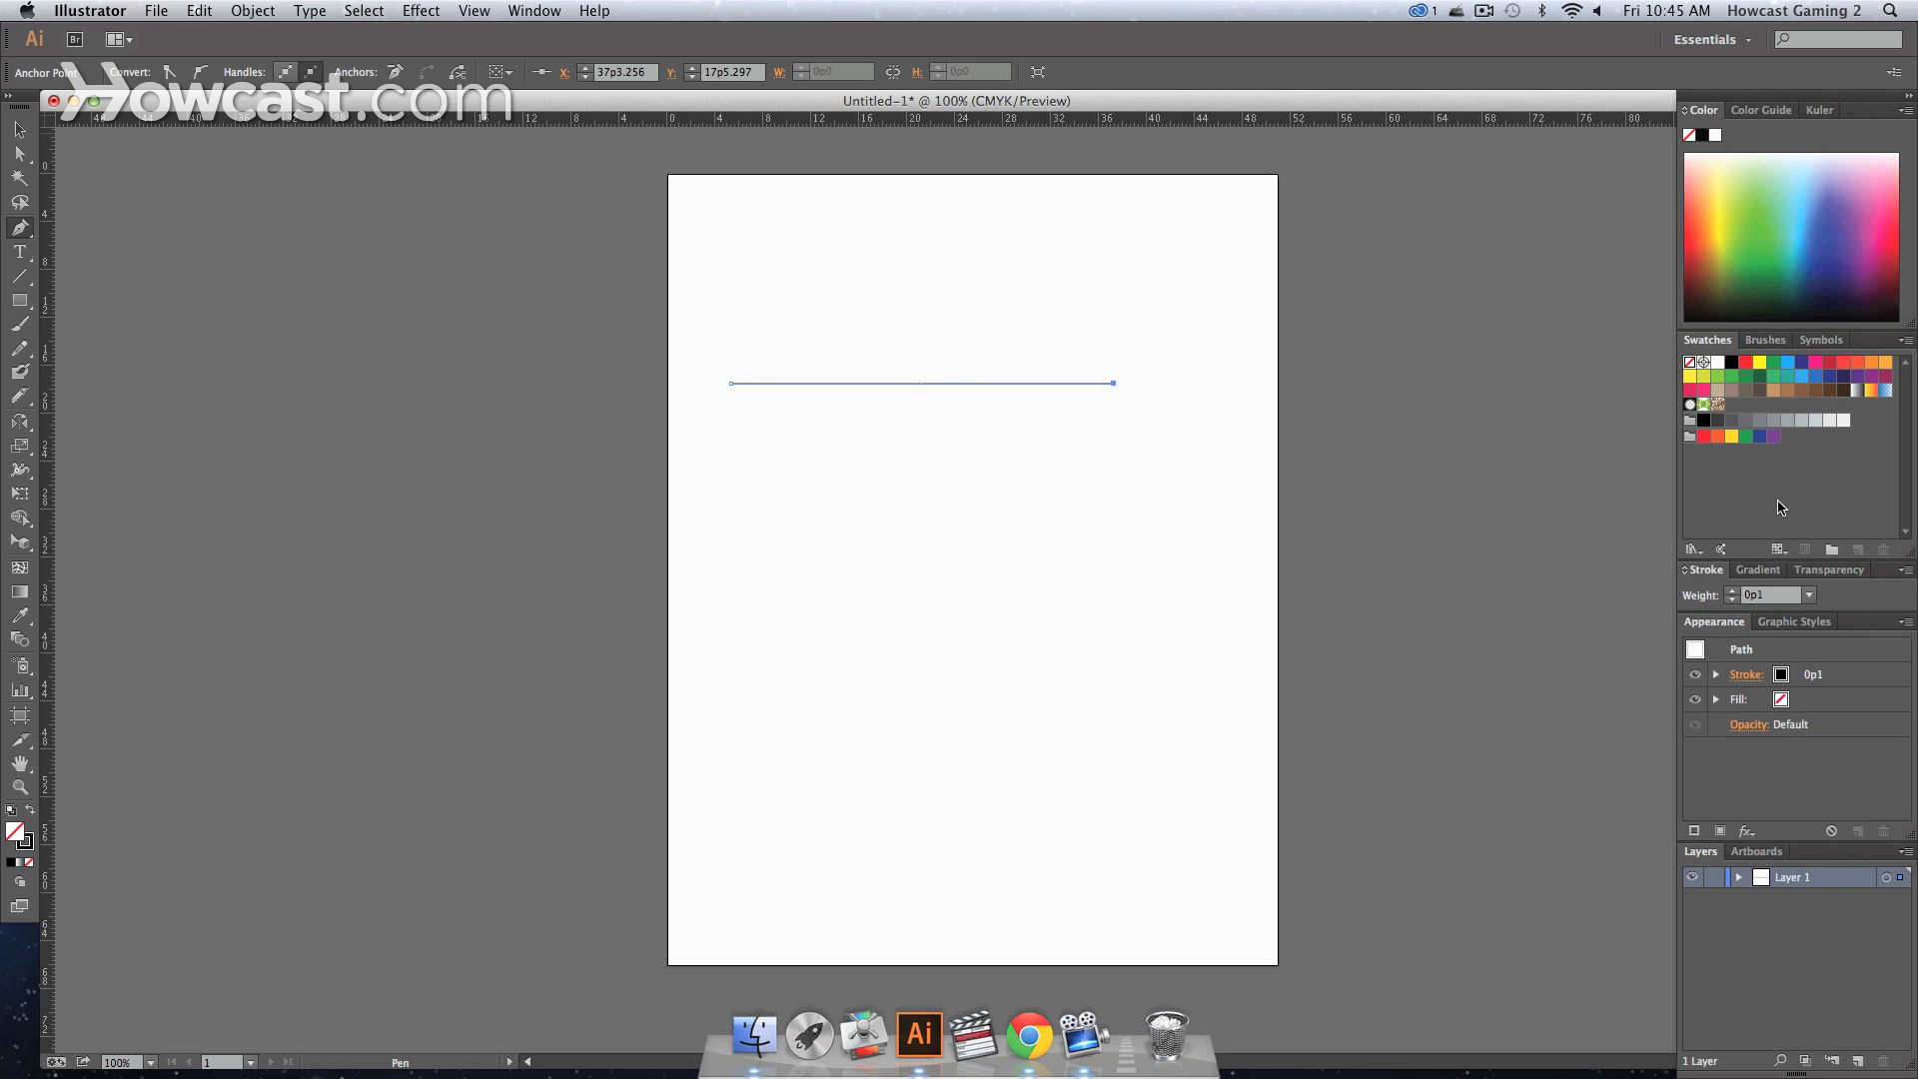
pyautogui.click(1731, 593)
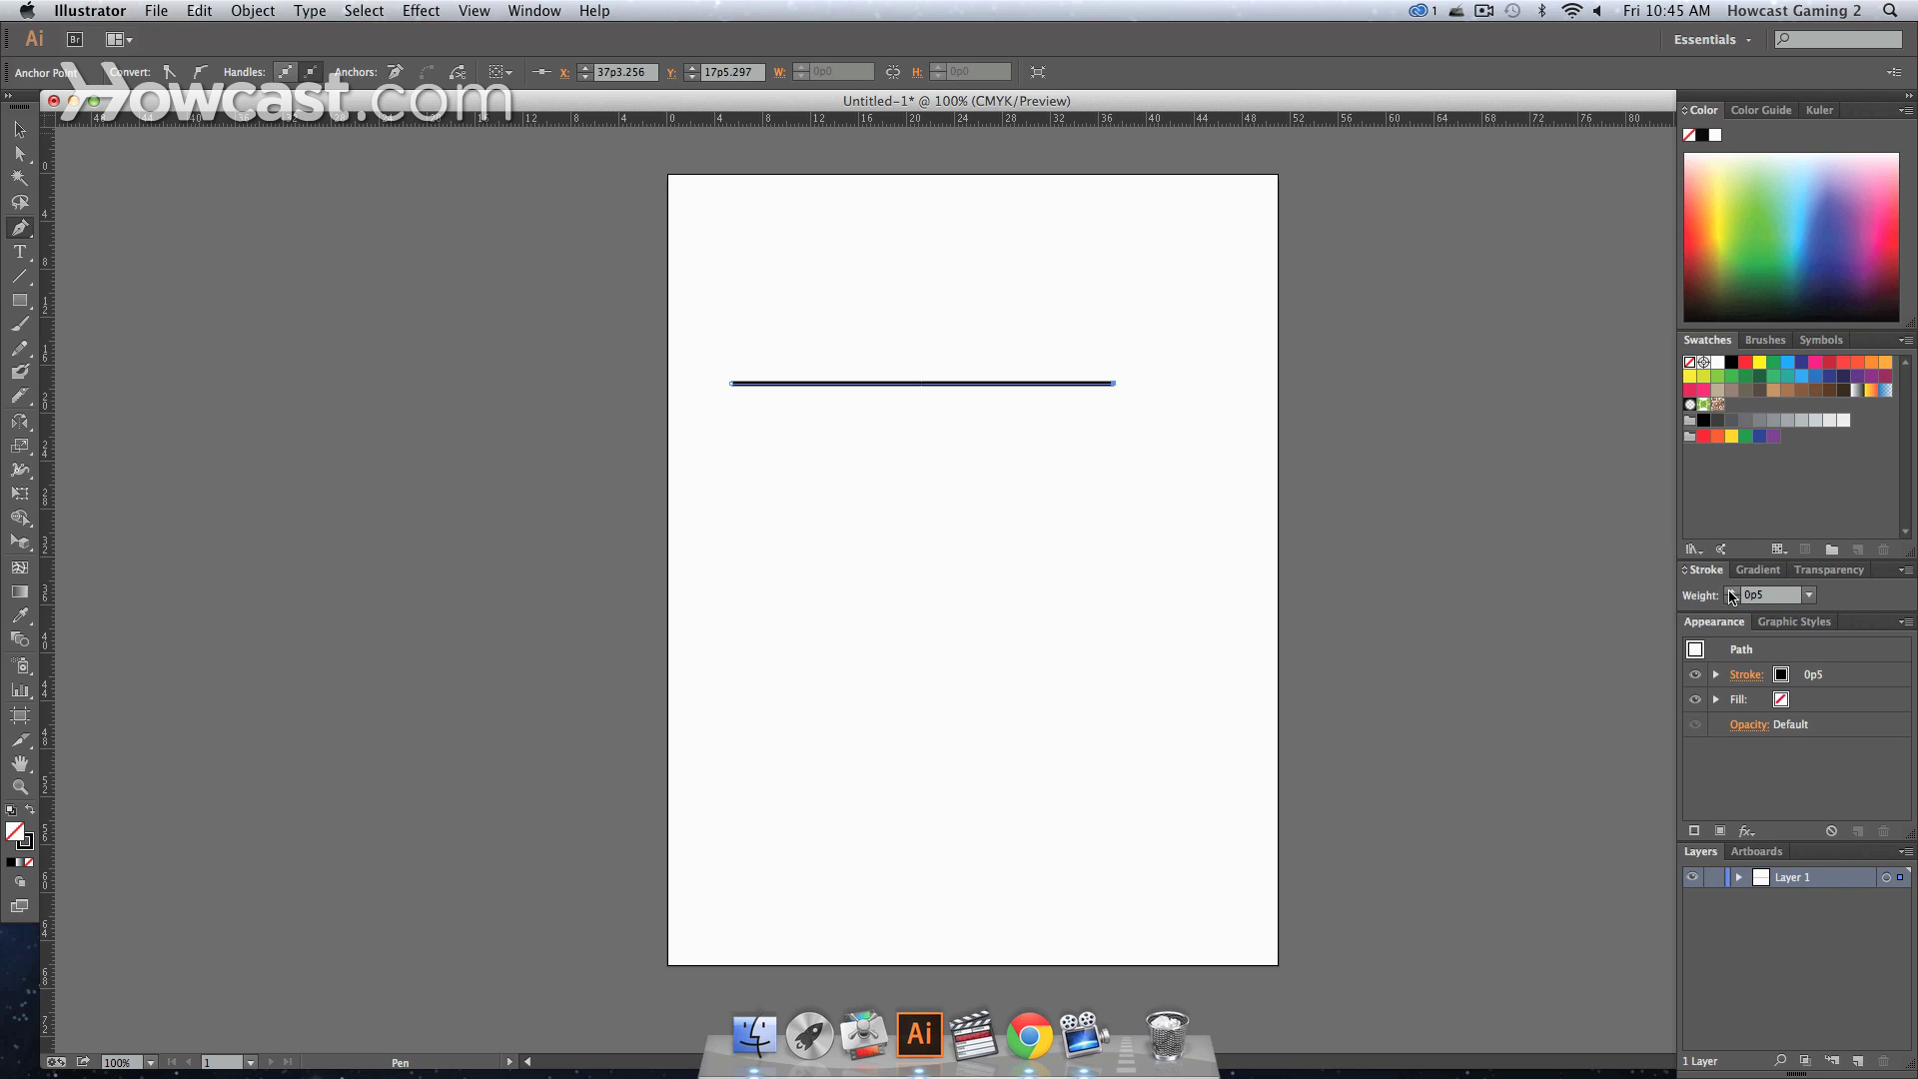
pyautogui.click(1732, 594)
pyautogui.click(1732, 595)
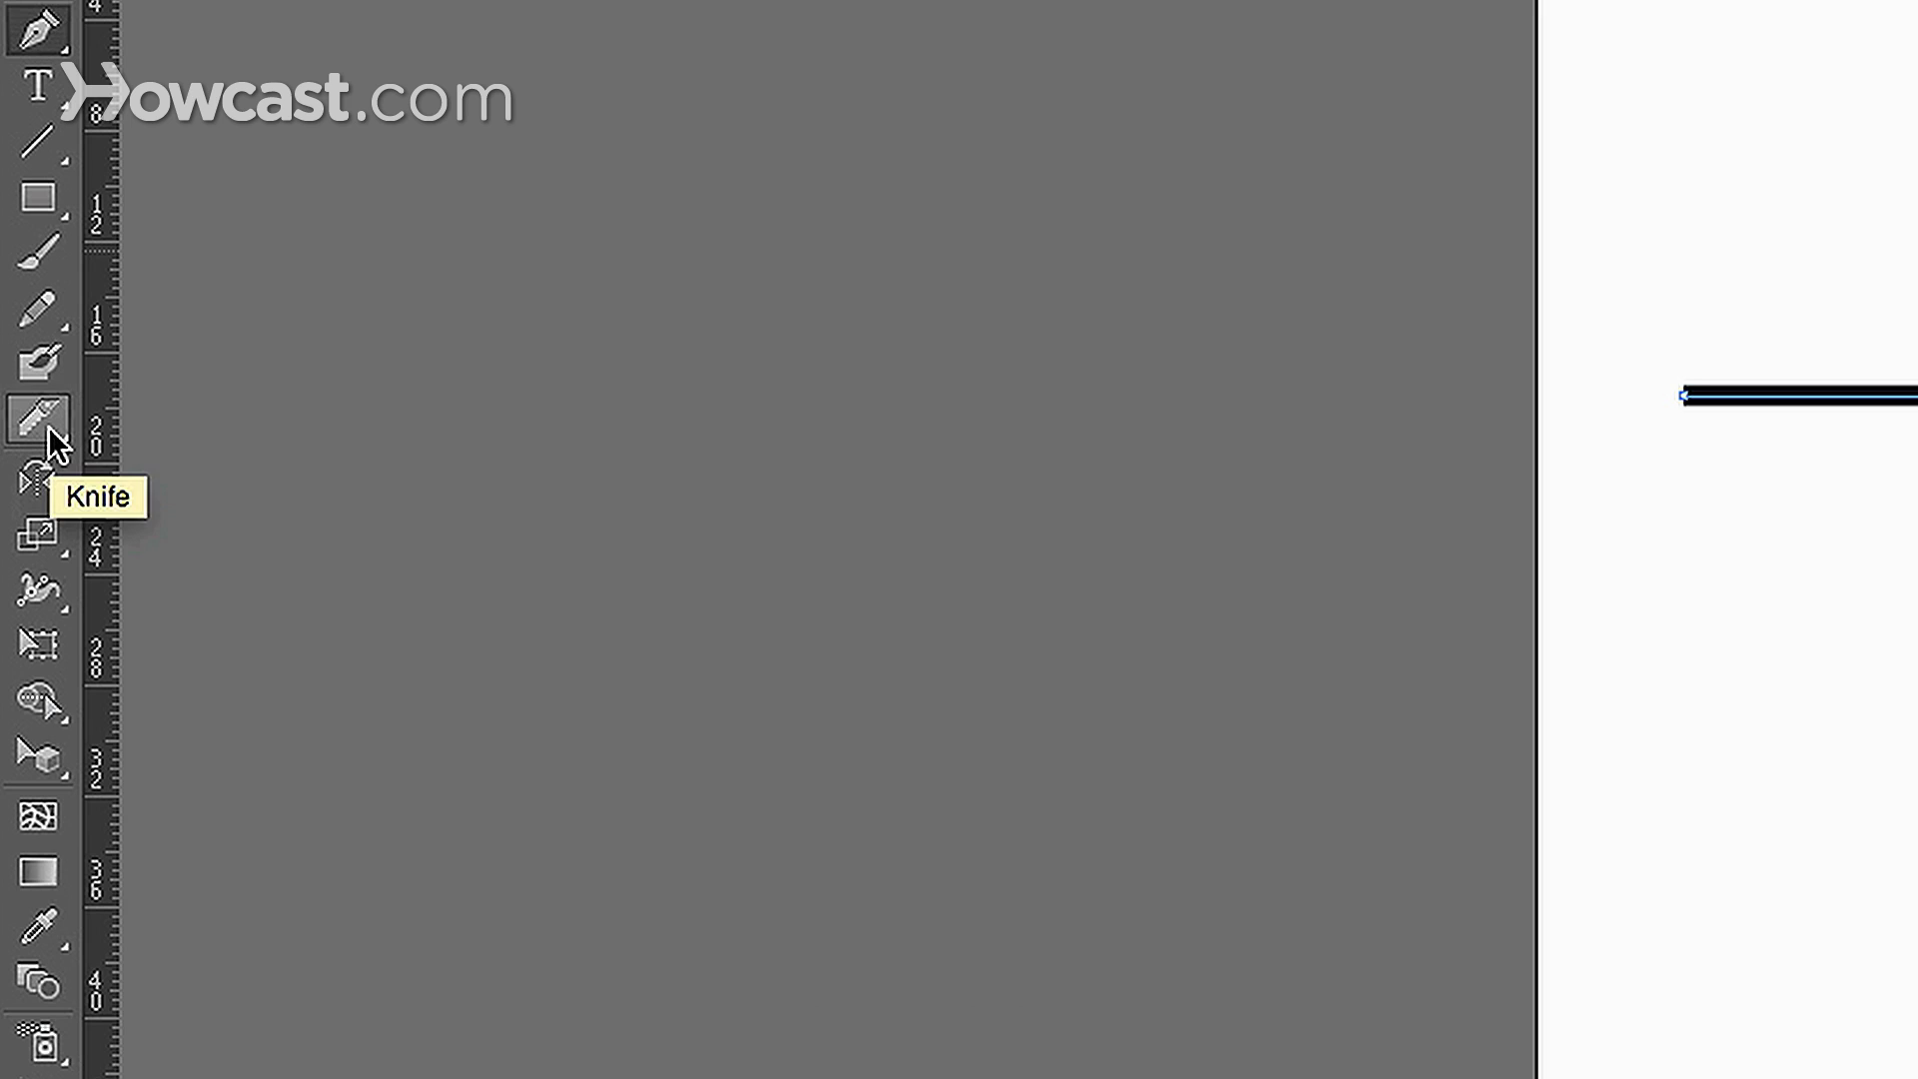
pyautogui.click(26, 406)
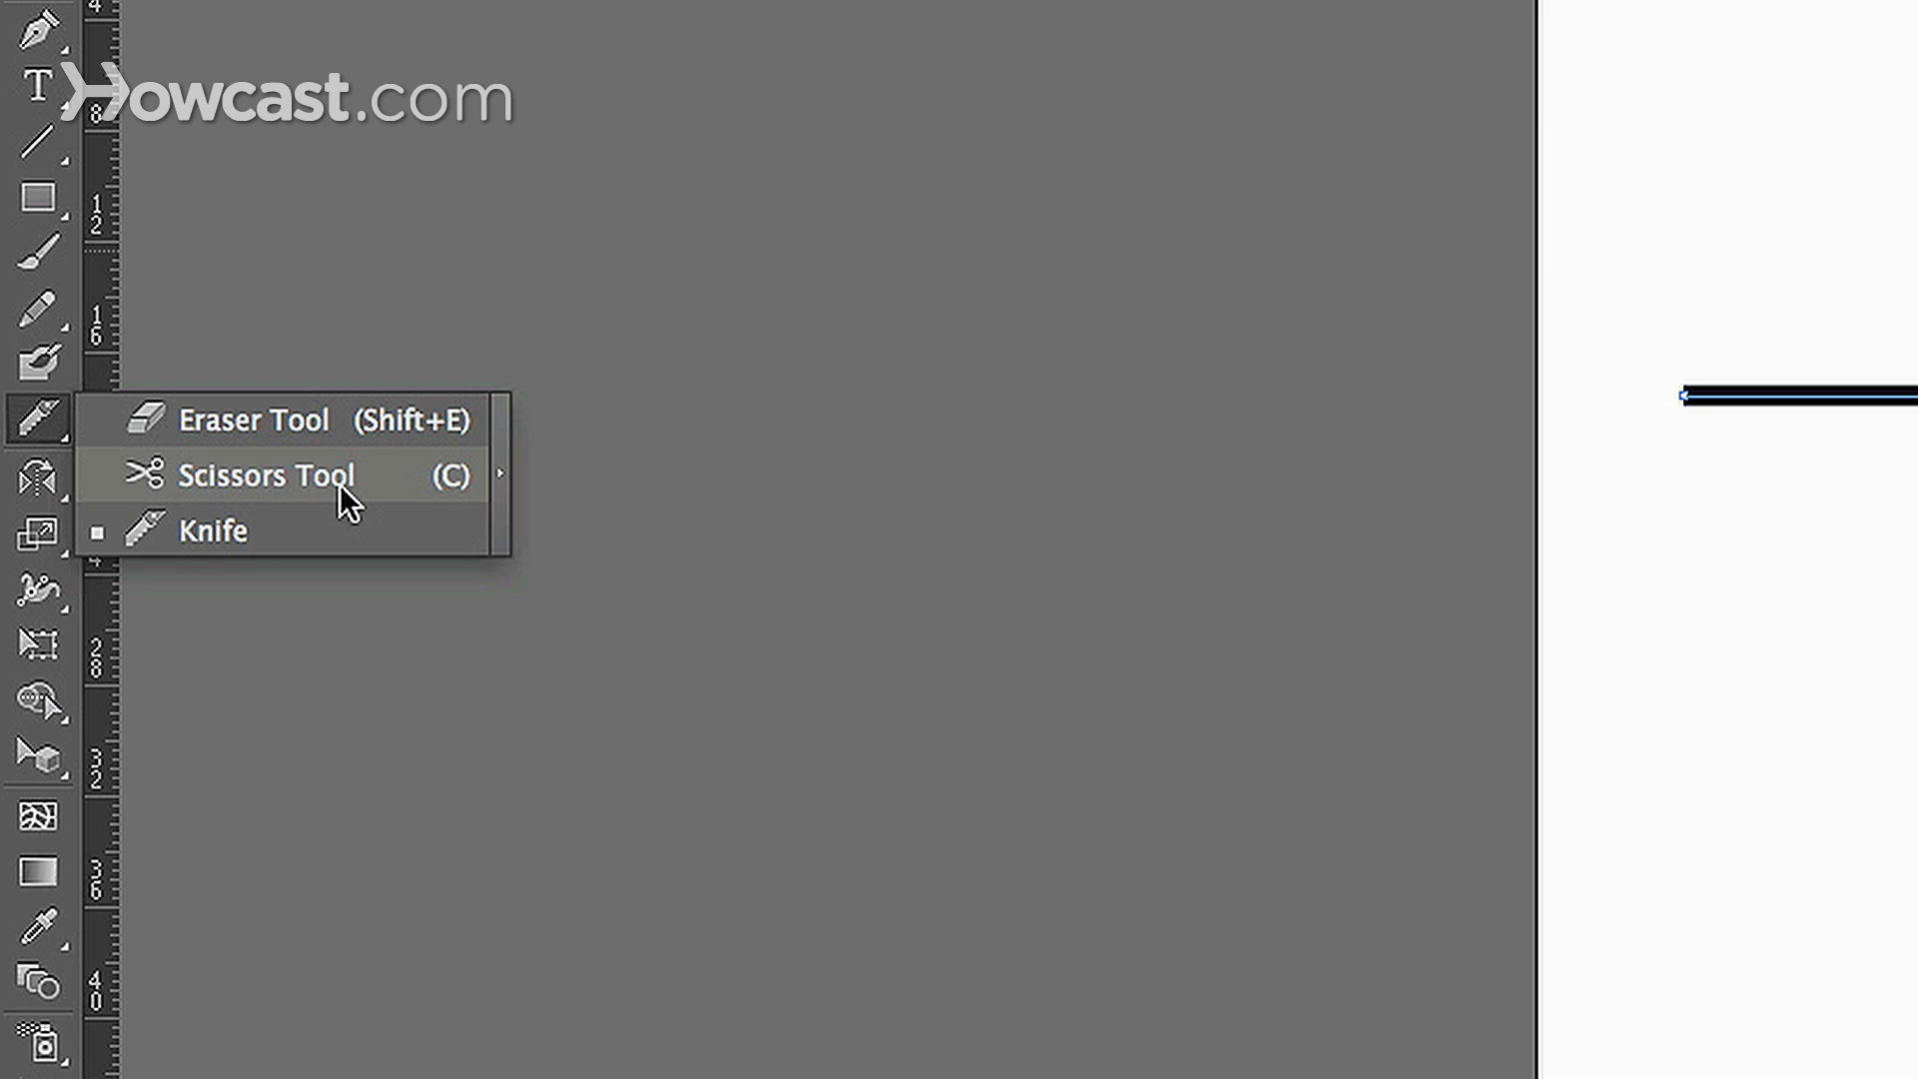
pyautogui.click(339, 484)
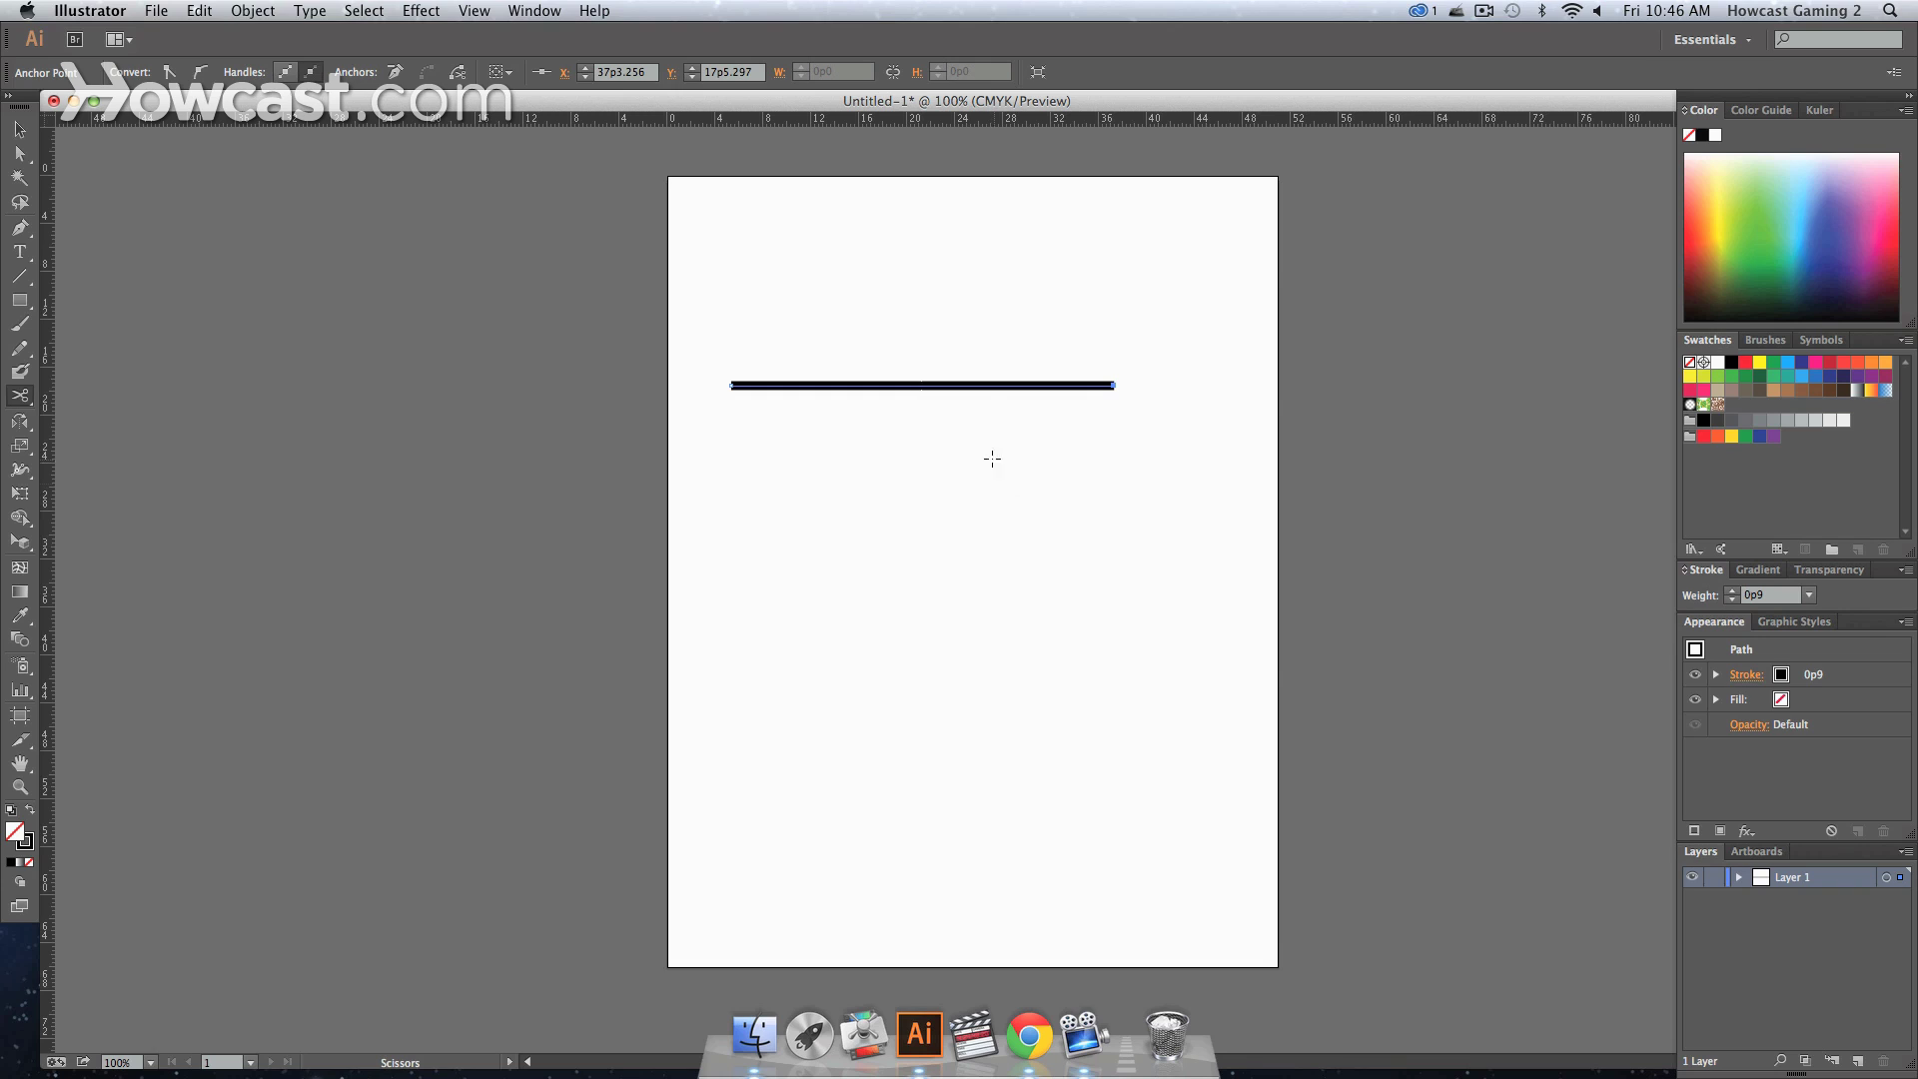
# - Snip the upper line with Scissors and raise its right piece above the left
pyautogui.click(958, 386)
pyautogui.press('a')
pyautogui.click(956, 471)
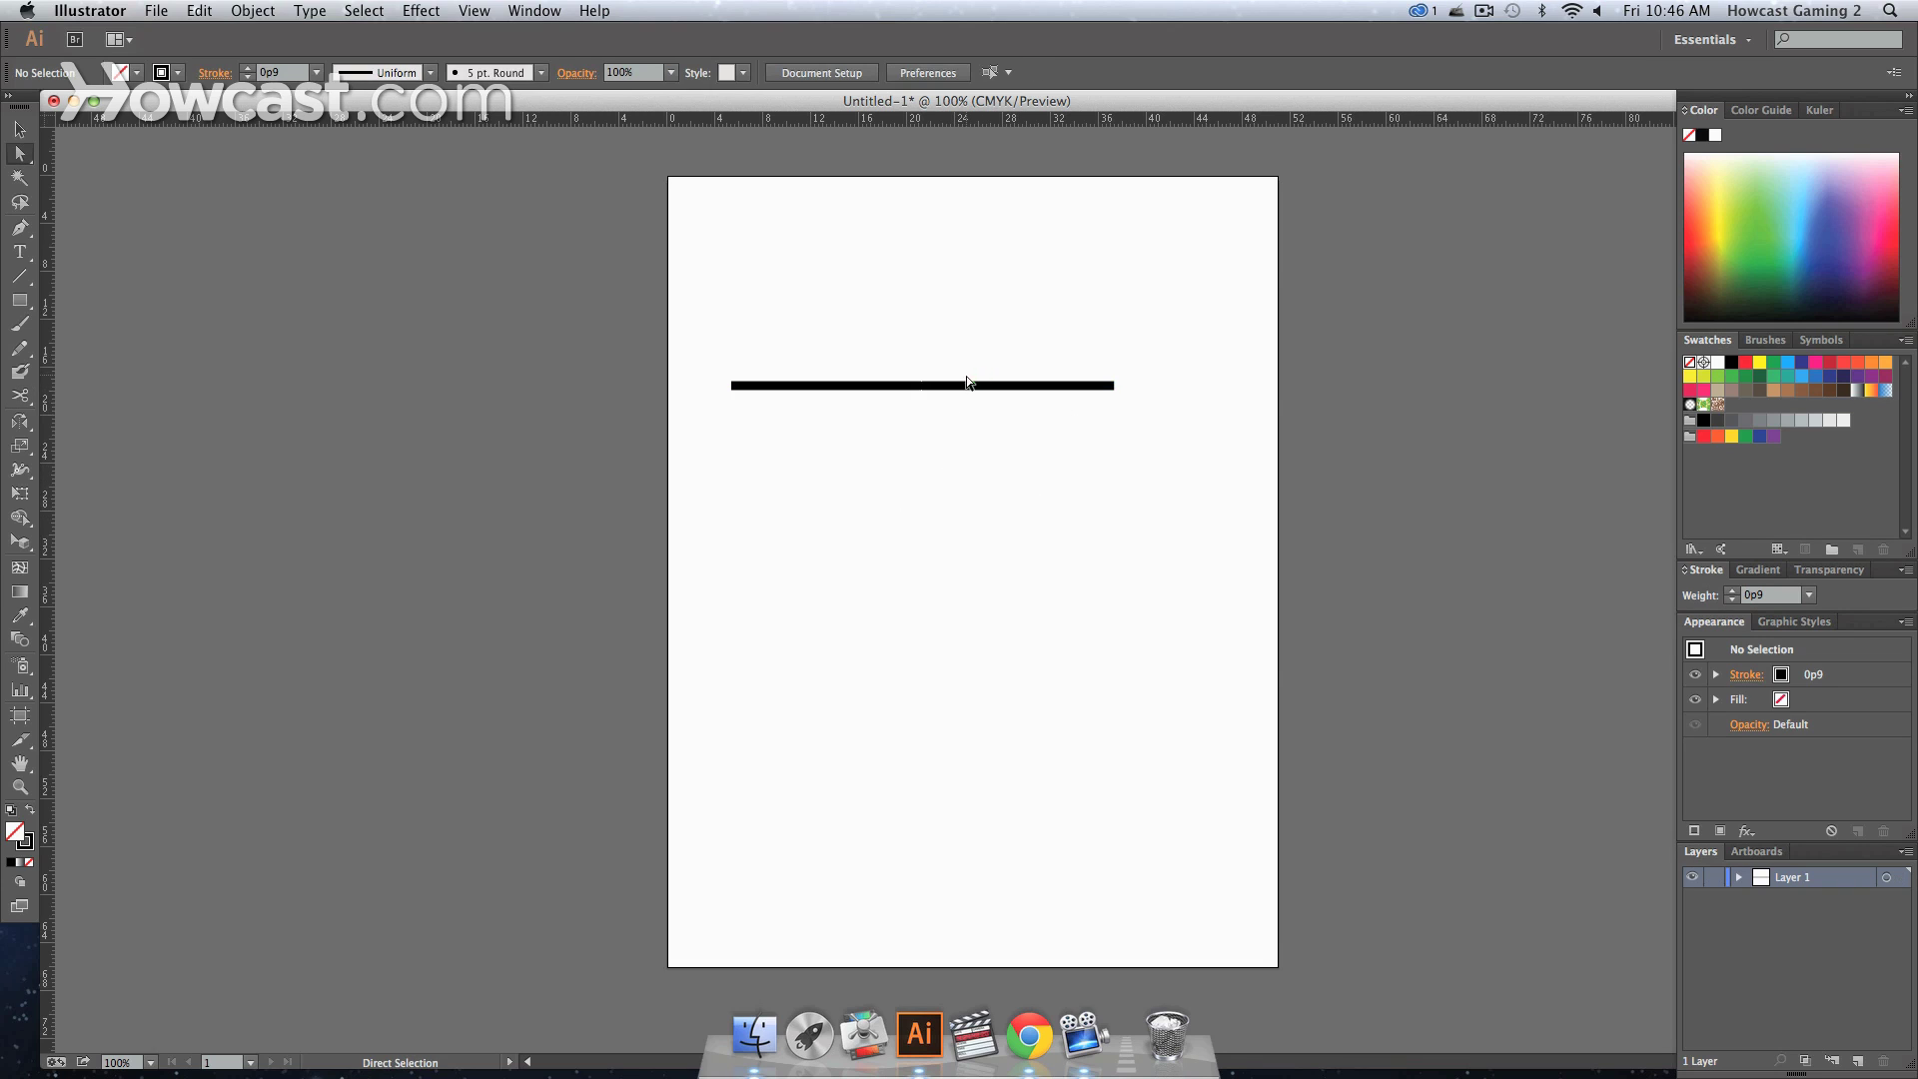
pyautogui.moveTo(965, 387); pyautogui.dragTo(973, 517)
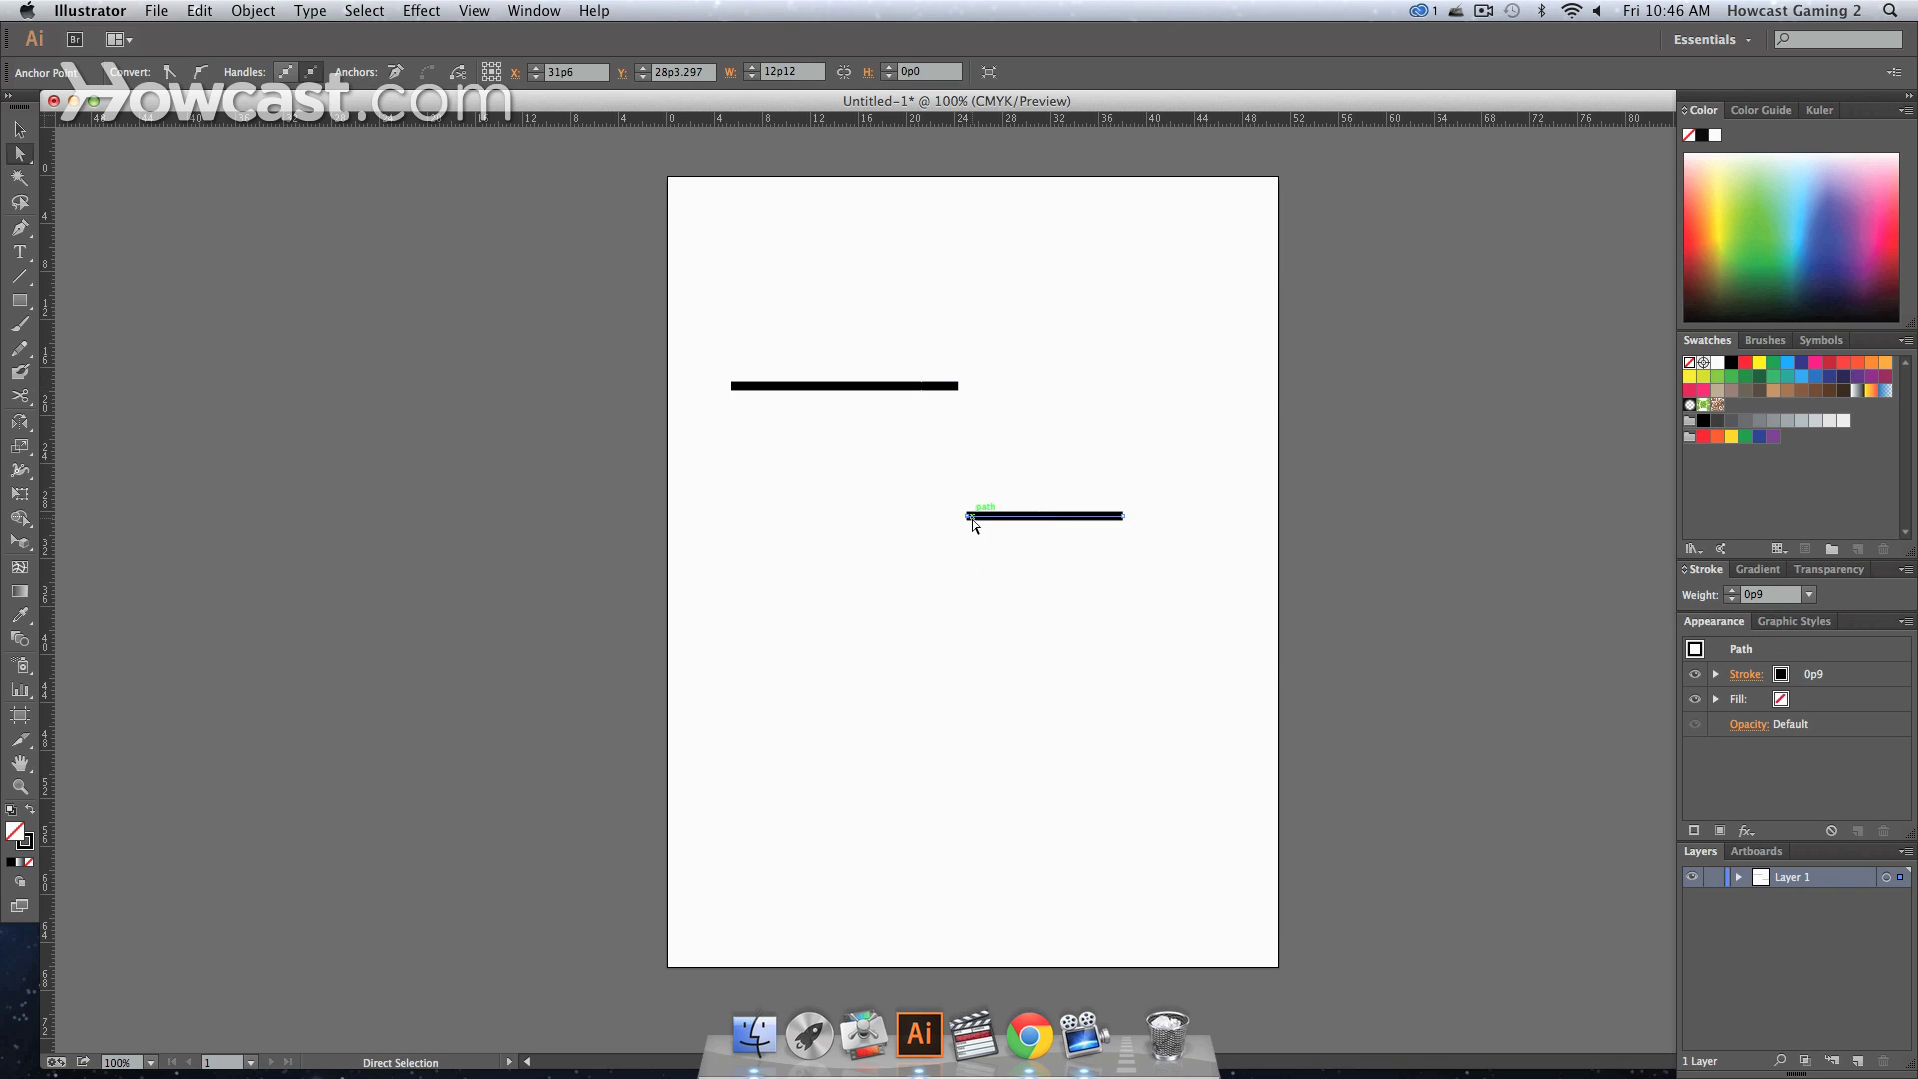
pyautogui.click(997, 543)
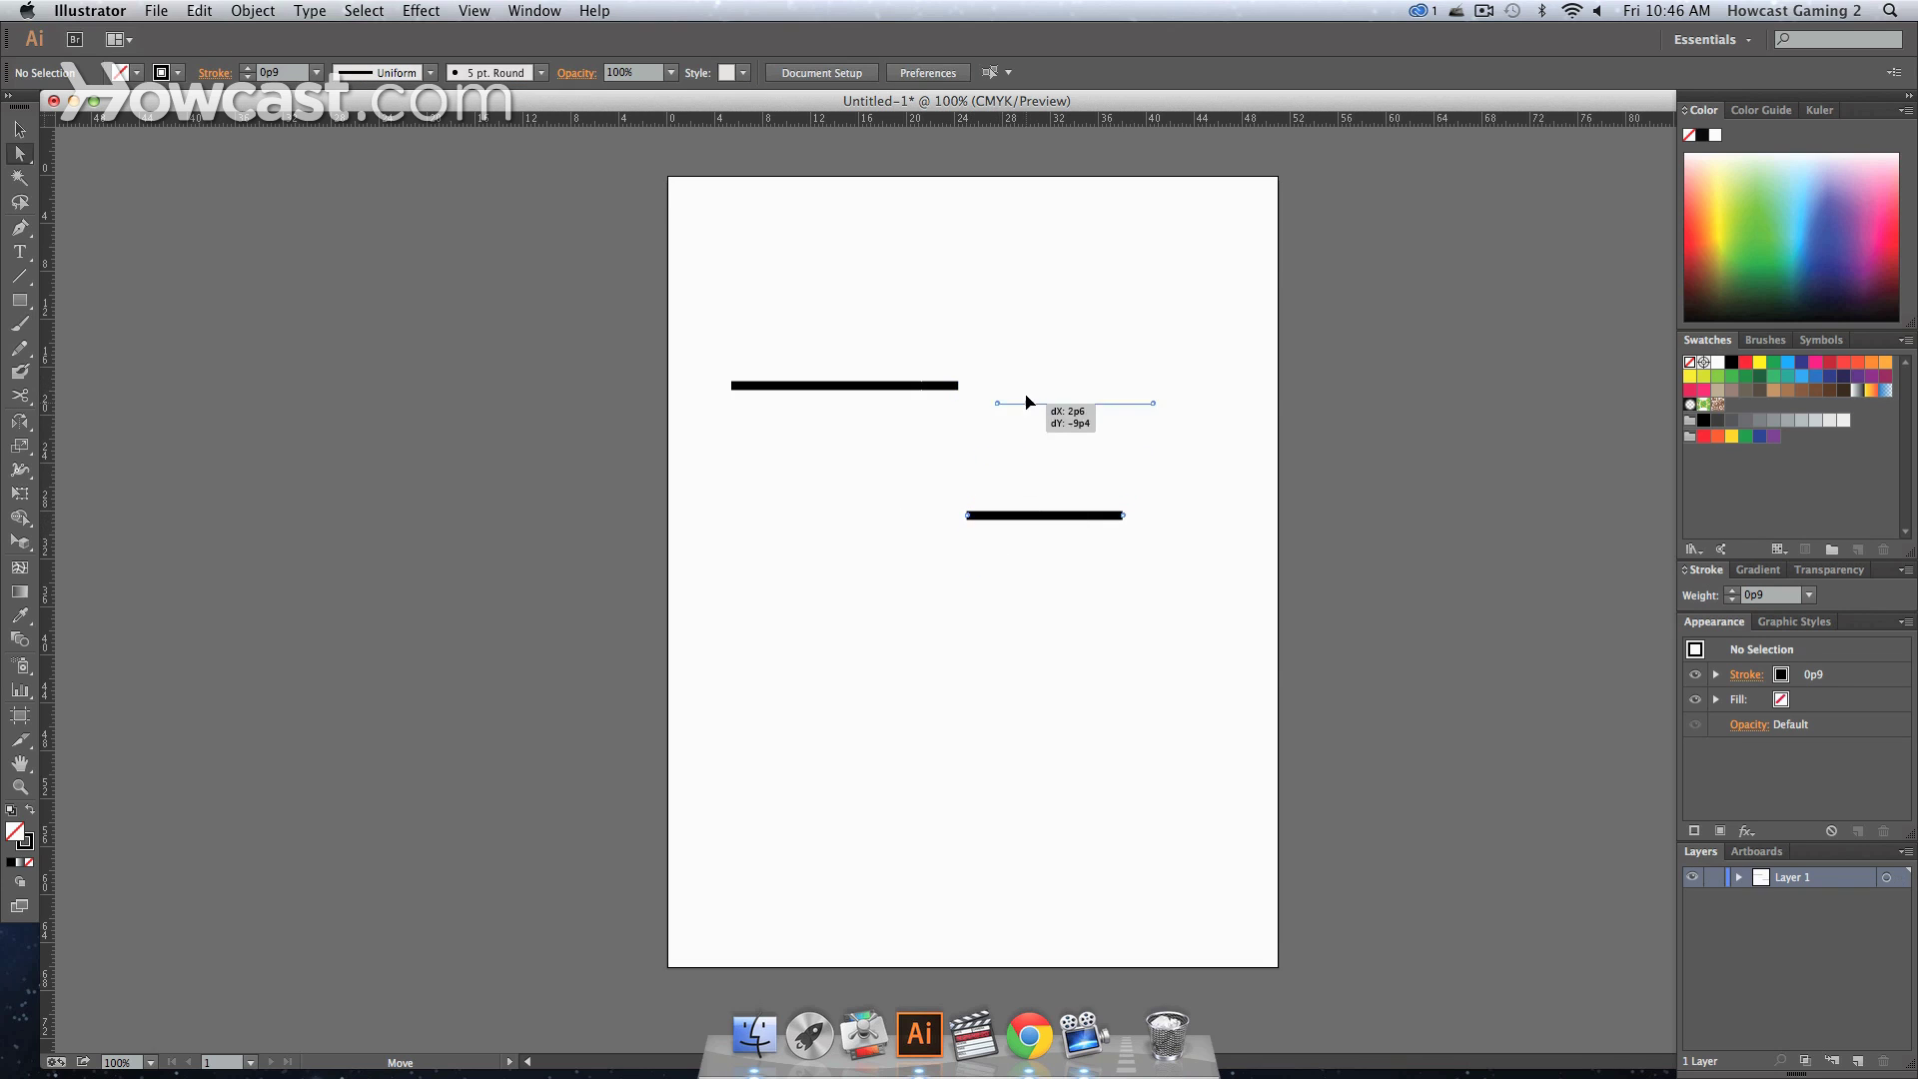
pyautogui.moveTo(998, 521); pyautogui.dragTo(986, 359)
pyautogui.click(931, 386)
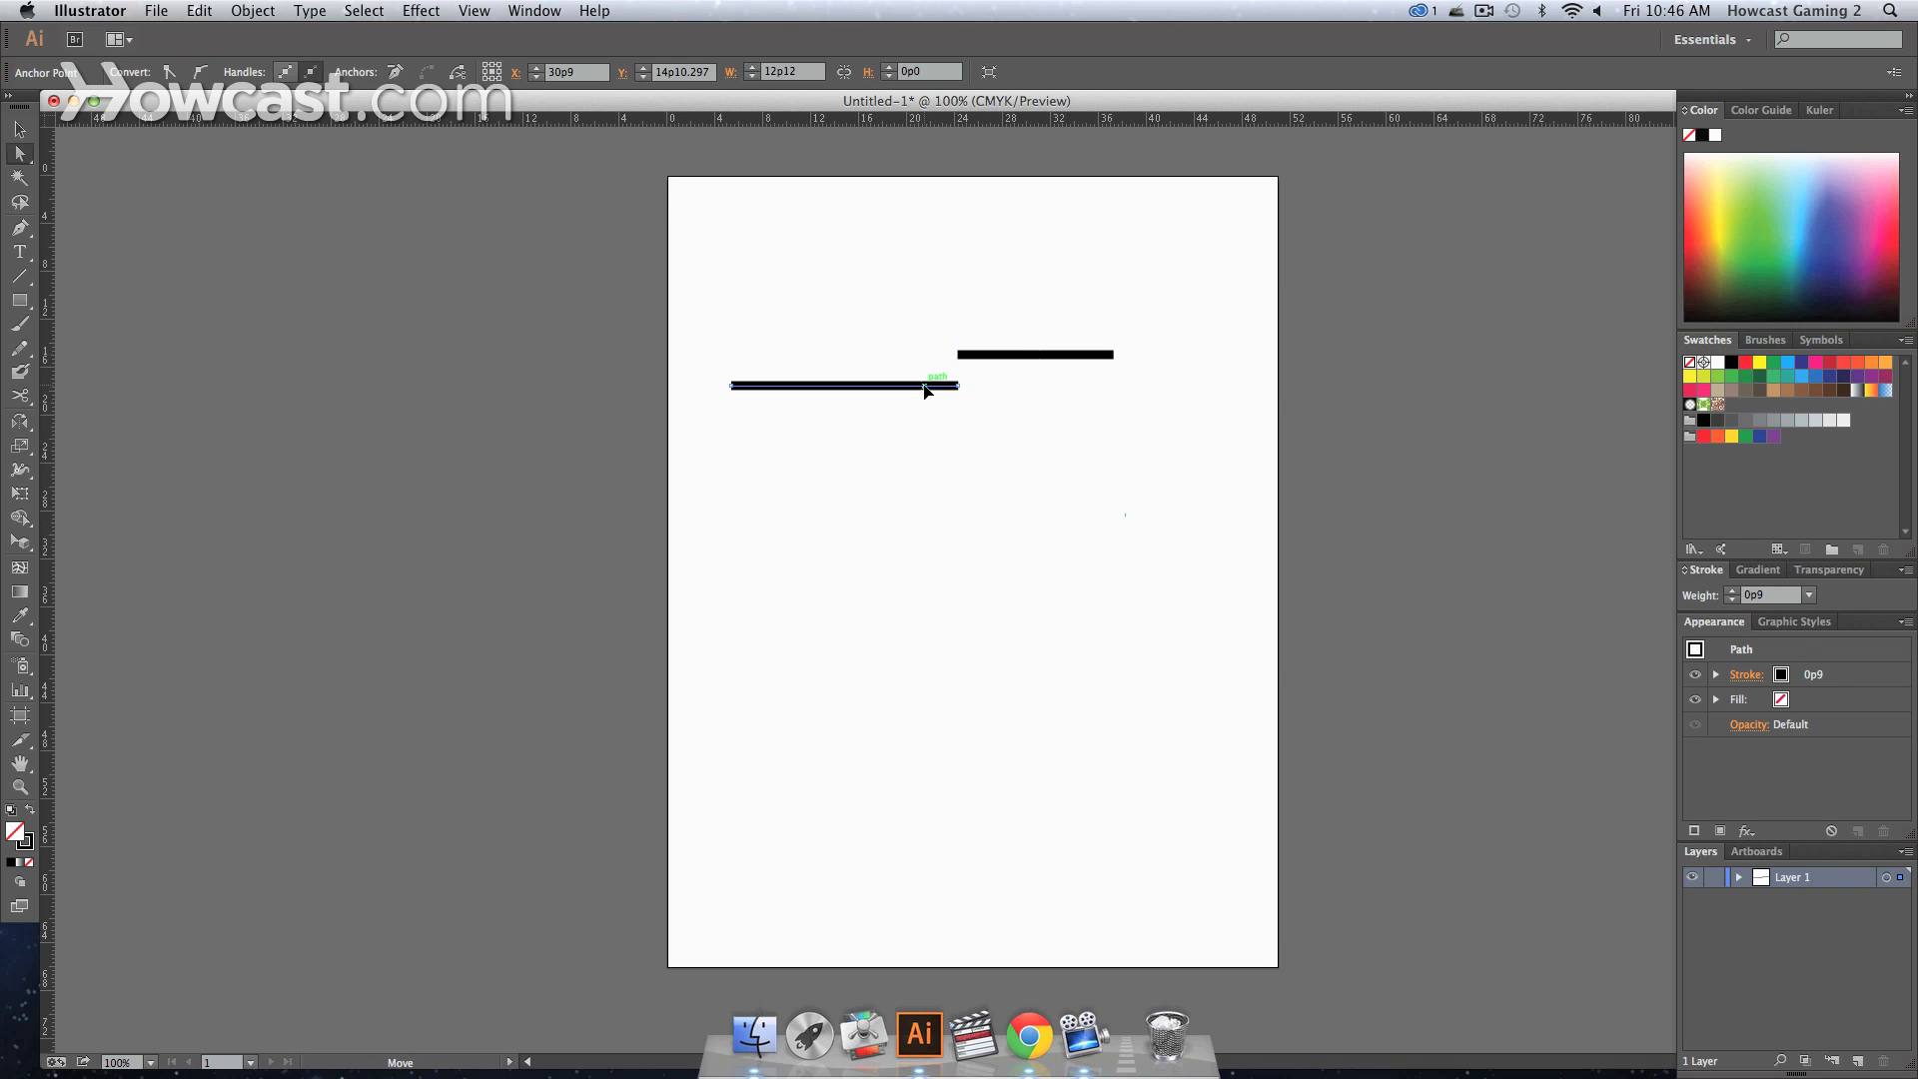
pyautogui.moveTo(958, 375); pyautogui.dragTo(938, 304)
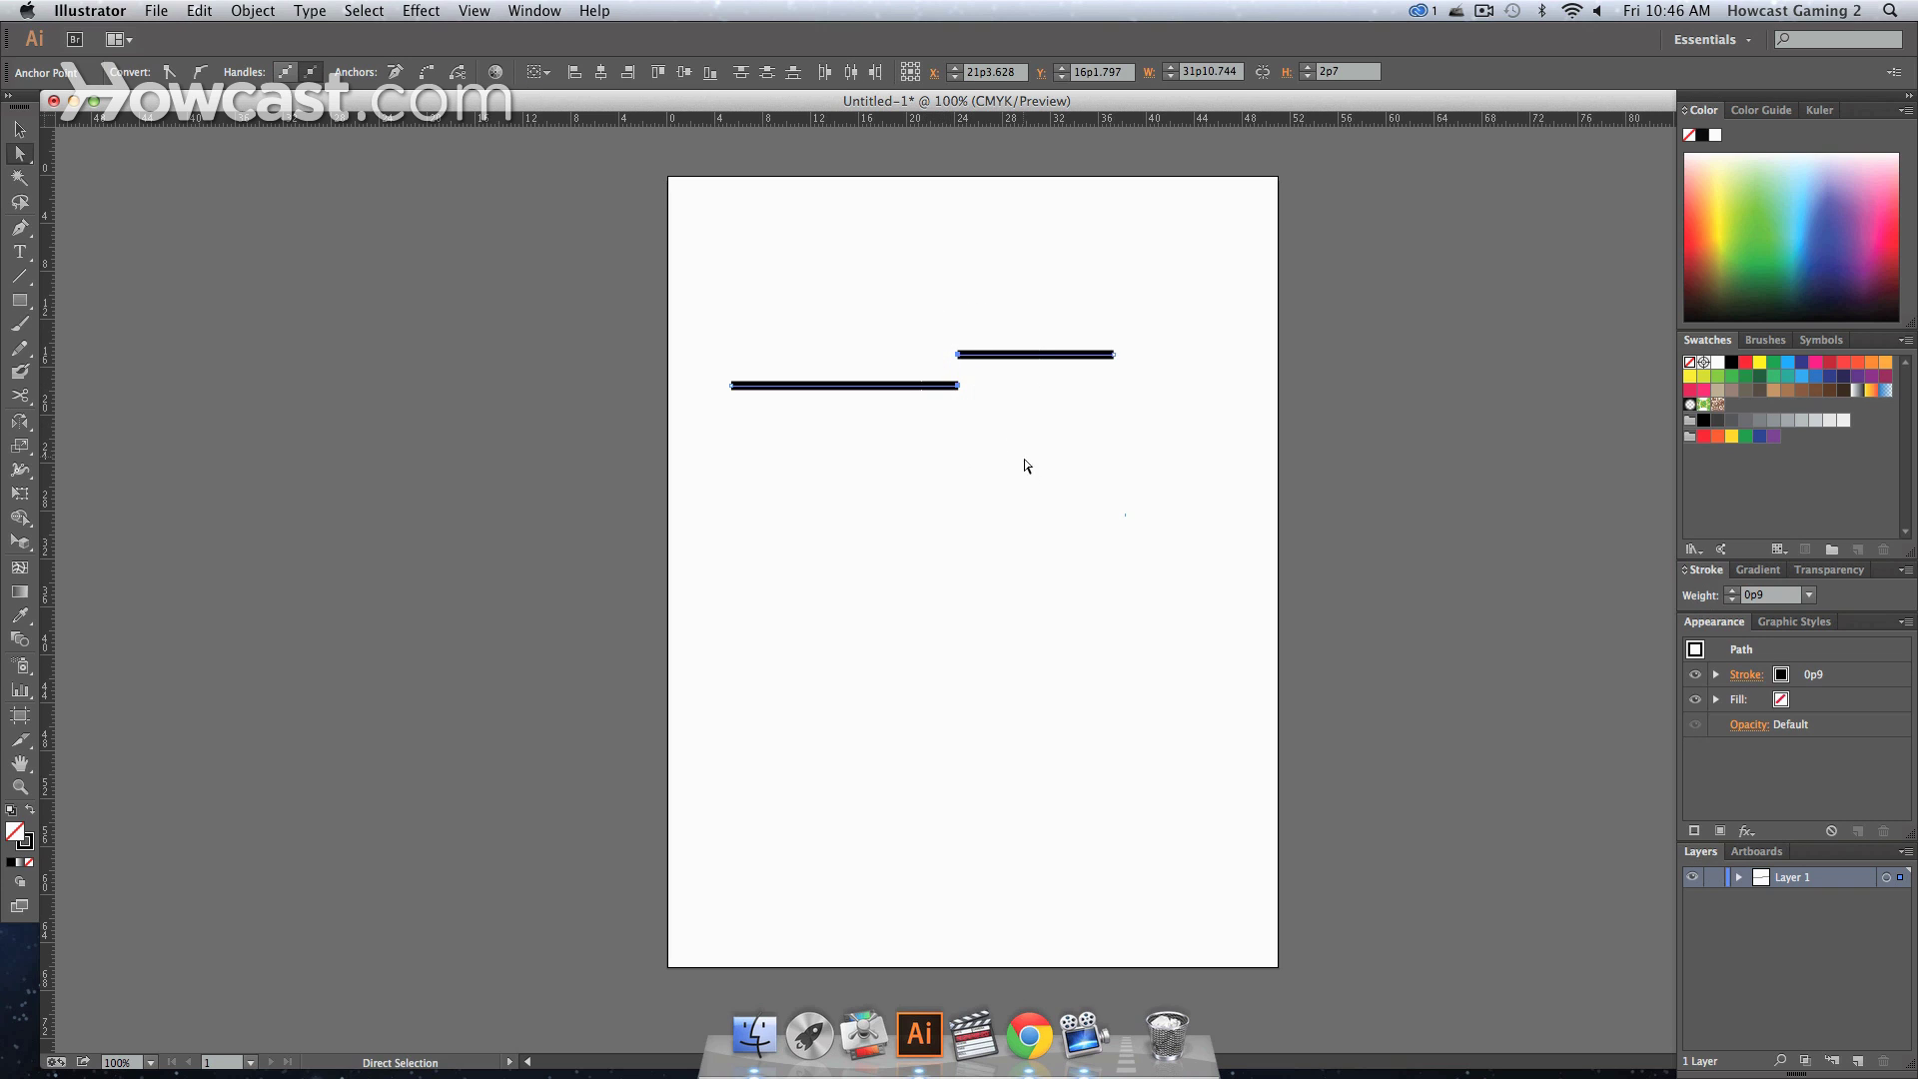